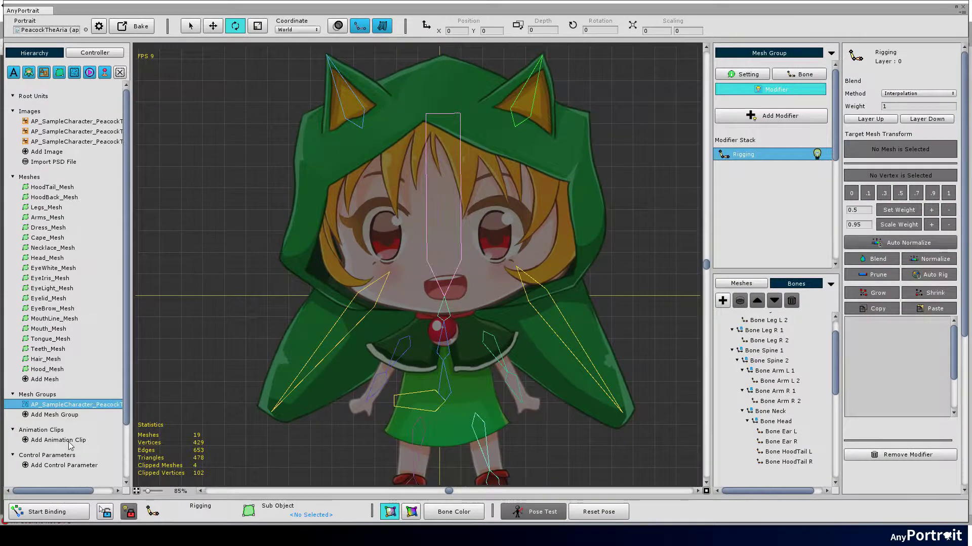
- Add an animation clip named Idle and link it to the AP_SampleCharacter_PeacockTheAria mesh group
{"action": "left_click", "coordinate": [62, 440]}
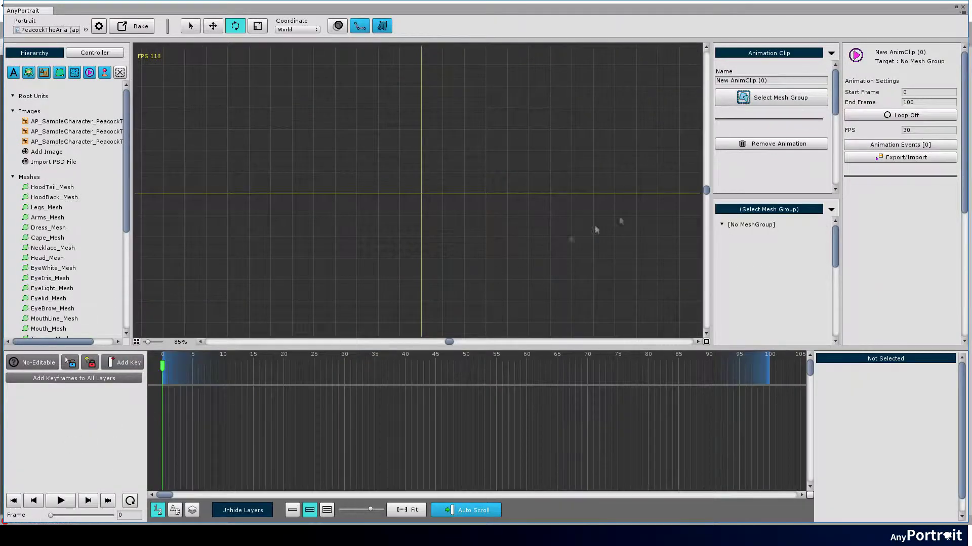
{"action": "left_click", "coordinate": [789, 81]}
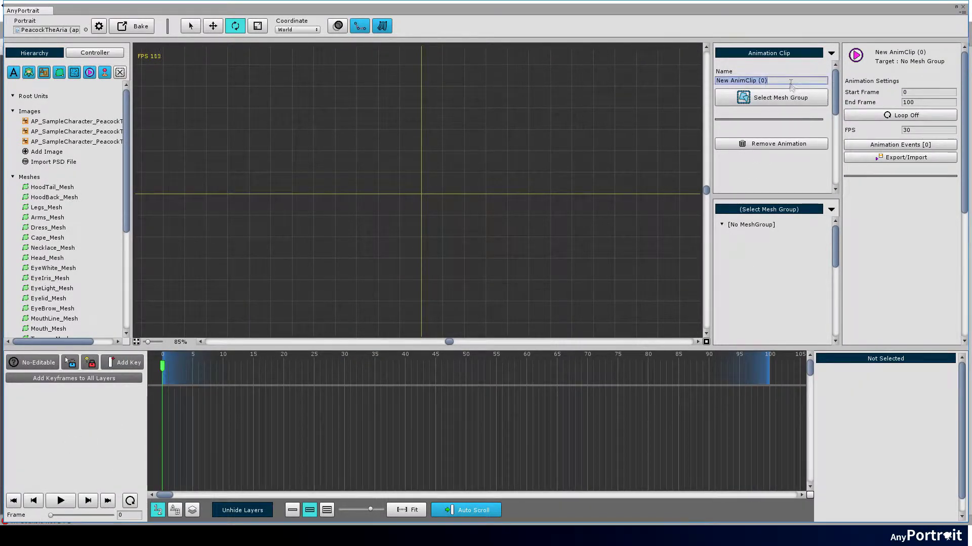
{"action": "type", "text": "Idle"}
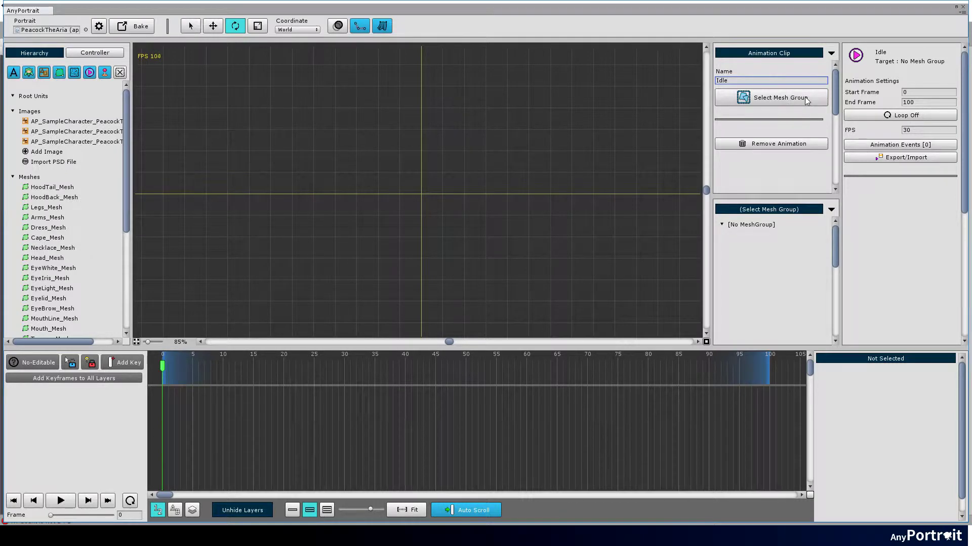
{"action": "left_click", "coordinate": [804, 99]}
{"action": "left_click", "coordinate": [460, 199]}
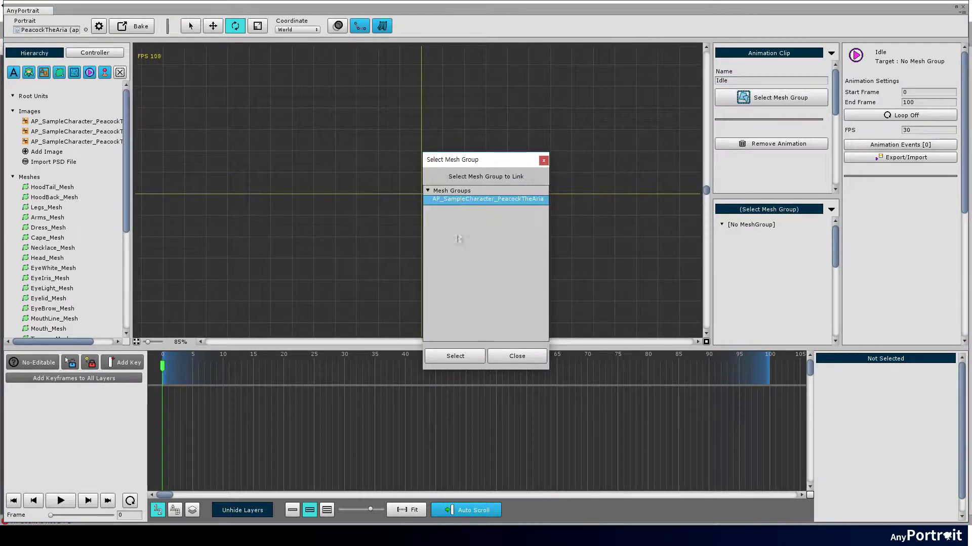
{"action": "left_click", "coordinate": [455, 356]}
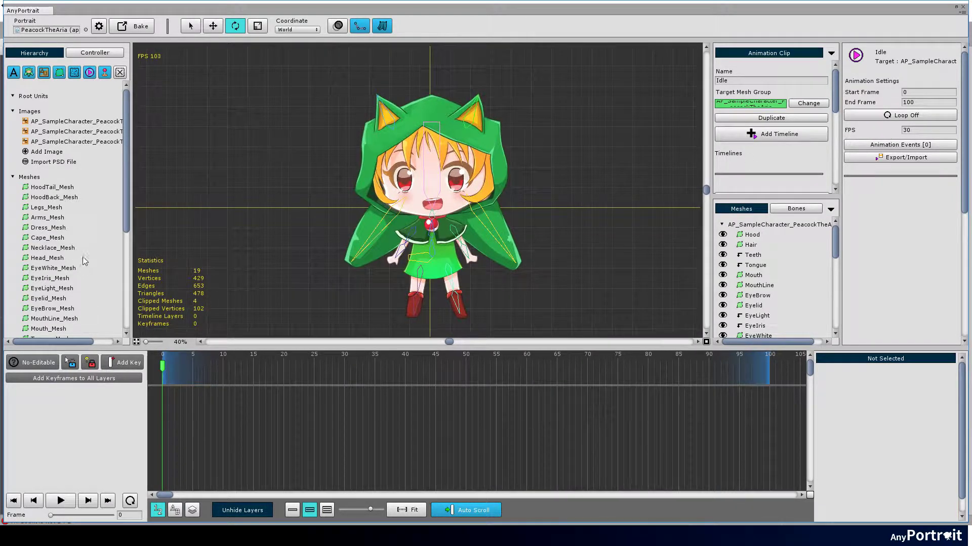
- Set the Idle clip's end frame to 60 and turn its looping on
{"action": "scroll", "coordinate": [84, 261], "scroll_direction": "down", "scroll_amount": 8}
{"action": "scroll", "coordinate": [364, 242], "scroll_direction": "up", "scroll_amount": 2}
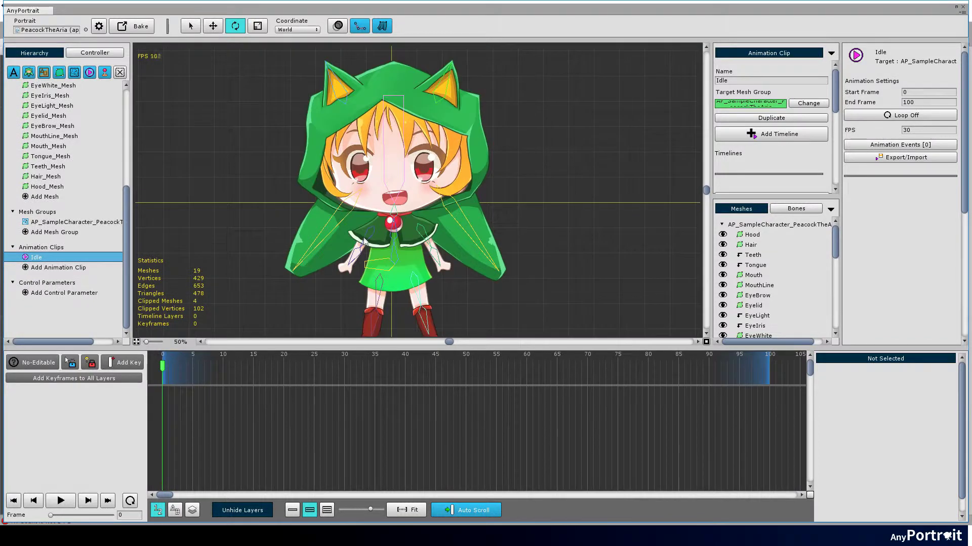
{"action": "left_click_drag", "start_coordinate": [364, 242], "coordinate": [397, 234]}
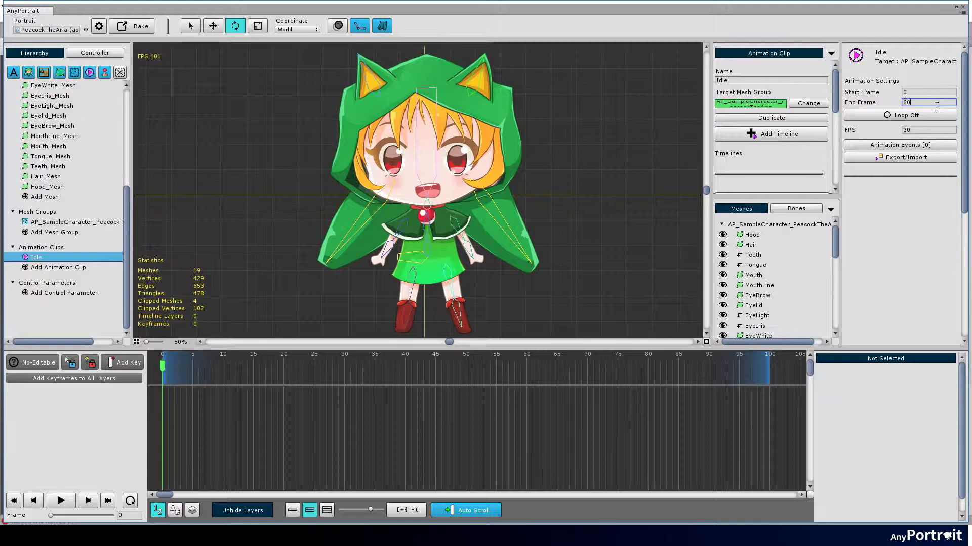
{"action": "key", "text": "Return"}
{"action": "left_click", "coordinate": [920, 118]}
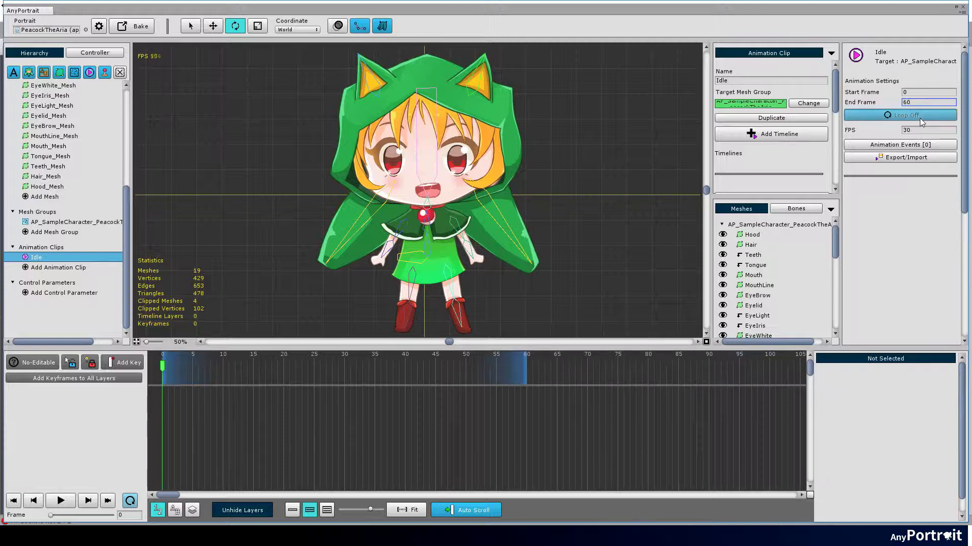
- Add a Transform (Animation) modifier to the AP_SampleCharacter_PeacockTheAria mesh group and turn off its color option
{"action": "left_click", "coordinate": [80, 223]}
{"action": "left_click", "coordinate": [770, 91]}
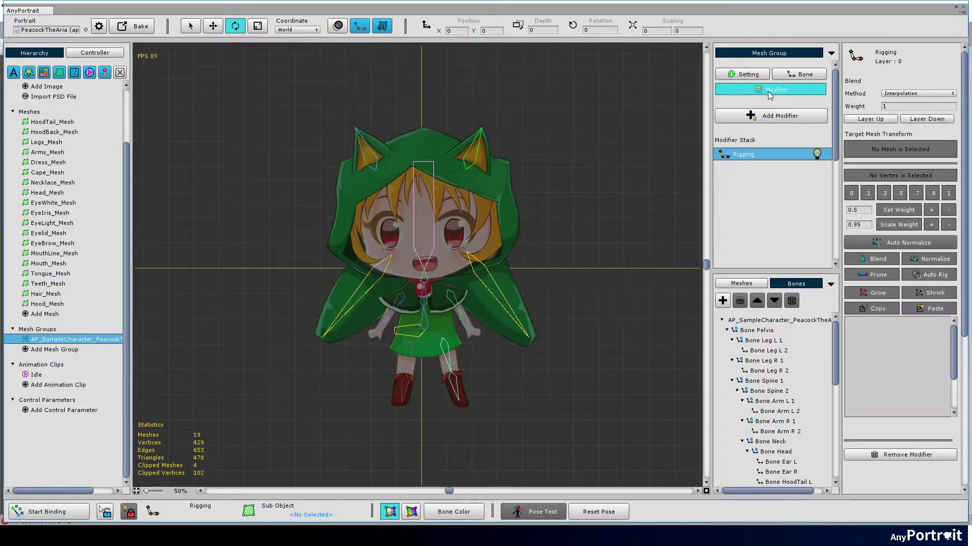
{"action": "left_click", "coordinate": [765, 117]}
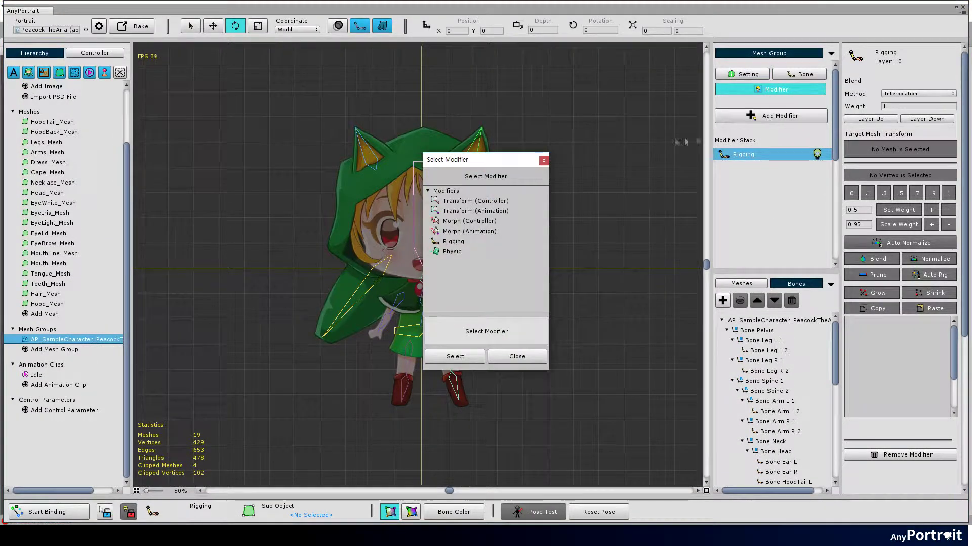
{"action": "left_click", "coordinate": [481, 212]}
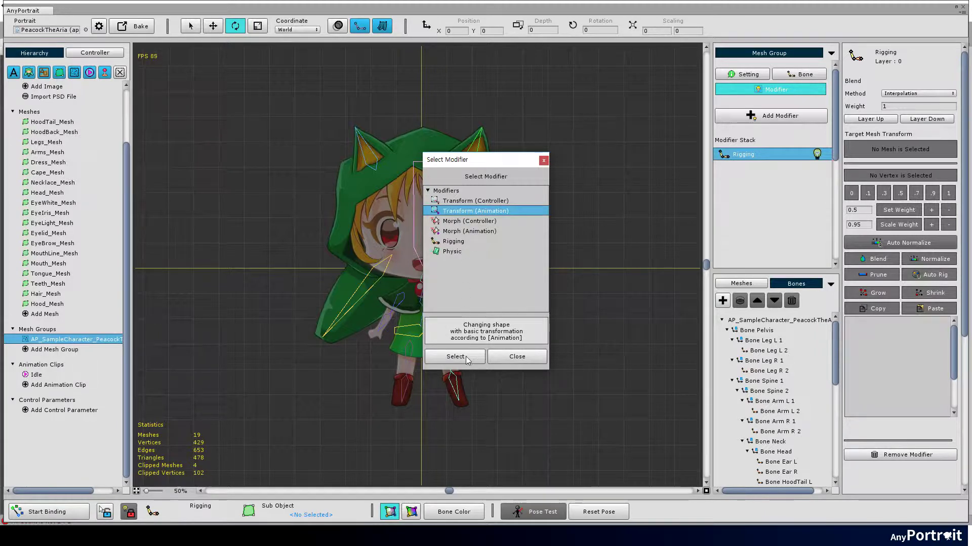
{"action": "left_click", "coordinate": [448, 357]}
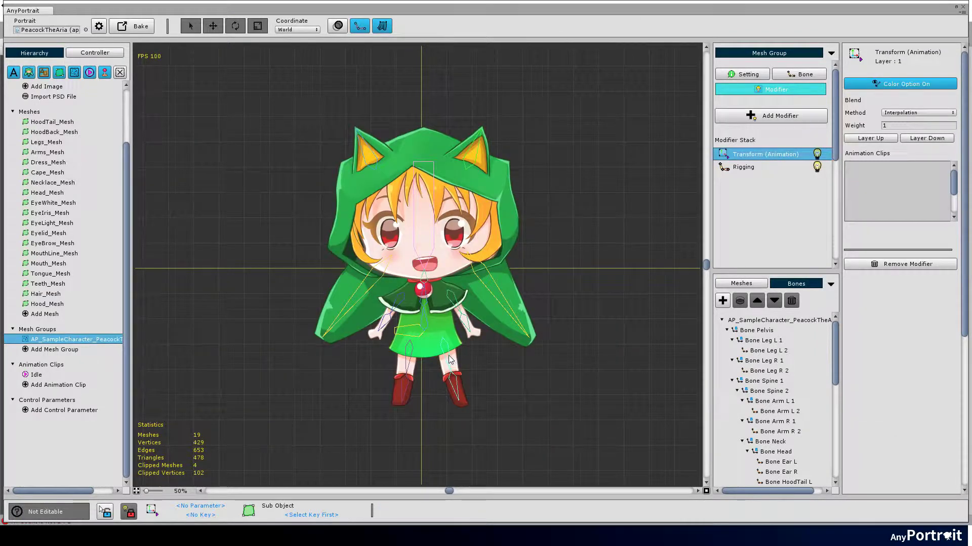
{"action": "left_click", "coordinate": [926, 87]}
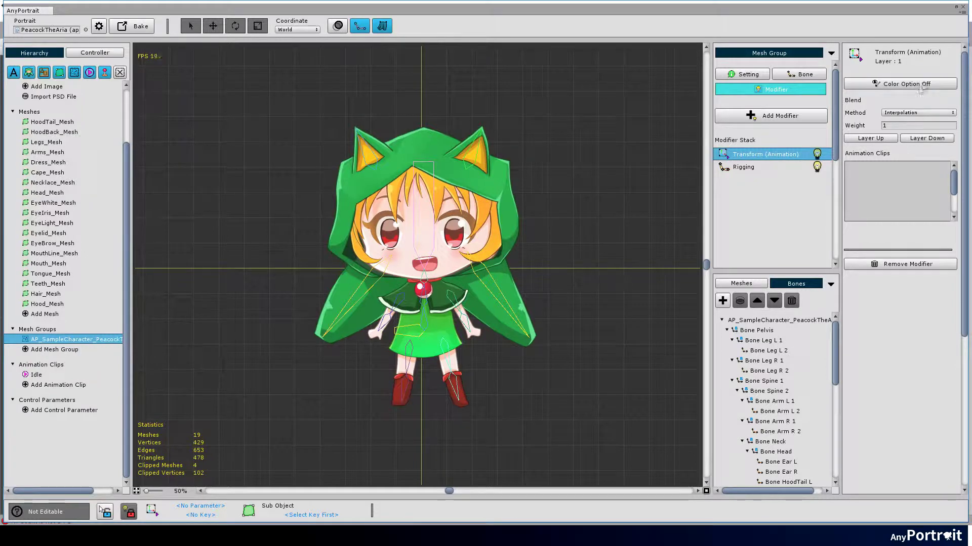
- Return to the Idle clip and add a timeline of type Modifier : Transform (Animation)
{"action": "left_click", "coordinate": [36, 375]}
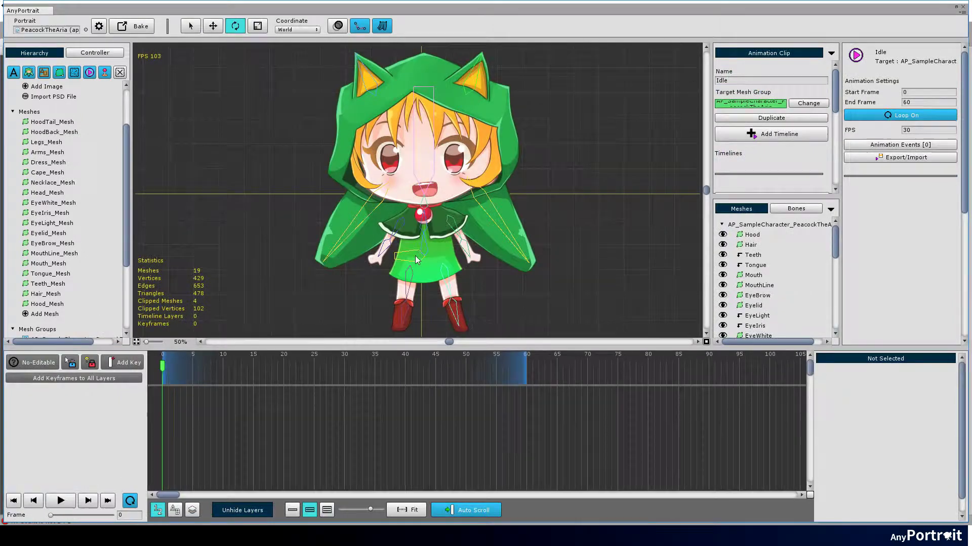
{"action": "left_click", "coordinate": [772, 137]}
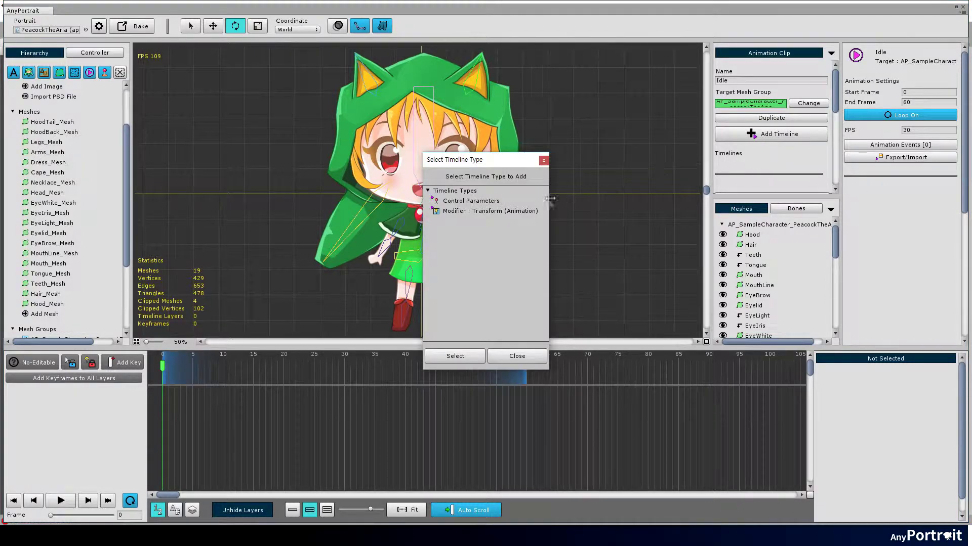
{"action": "left_click", "coordinate": [514, 212]}
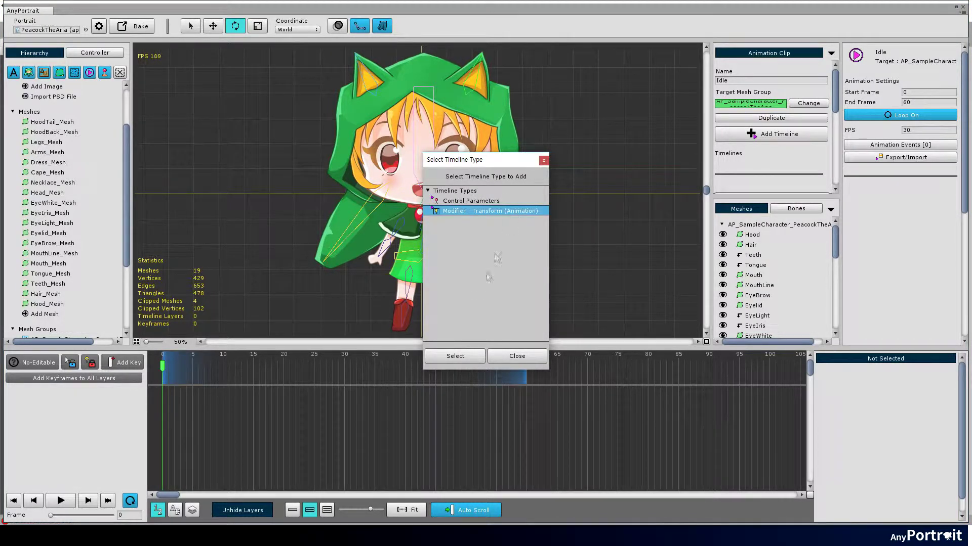
{"action": "left_click", "coordinate": [455, 357]}
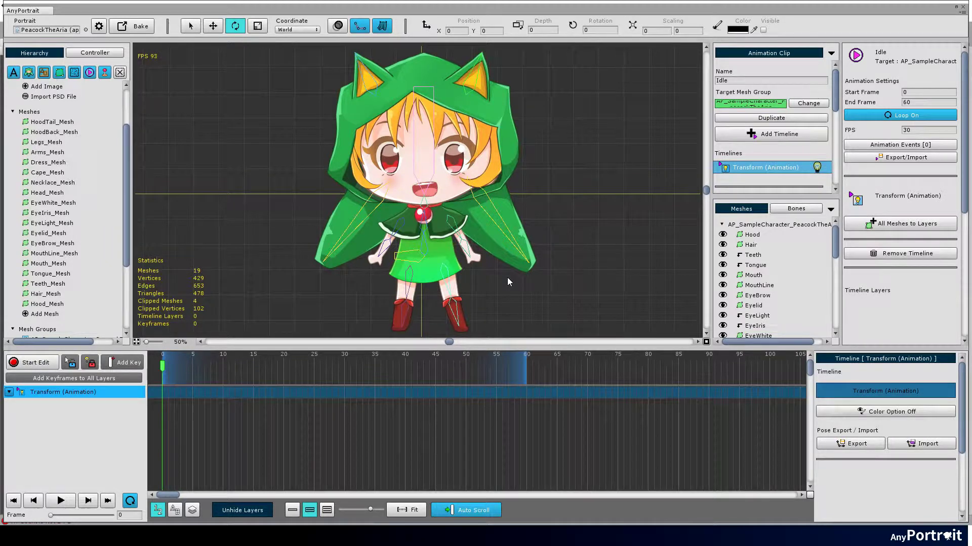
- Add all bones as layers to the Idle clip's Transform (Animation) timeline
{"action": "left_click", "coordinate": [796, 210]}
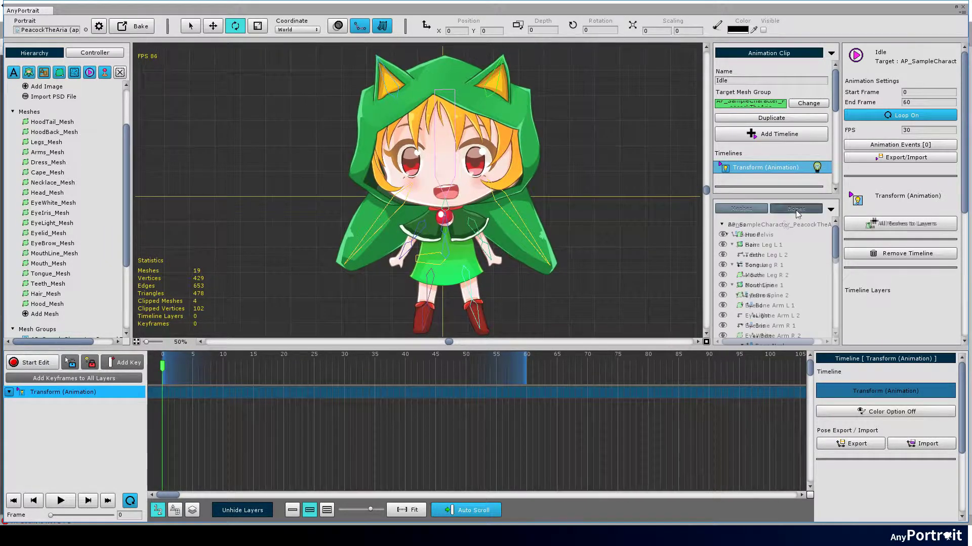
{"action": "left_click", "coordinate": [889, 226]}
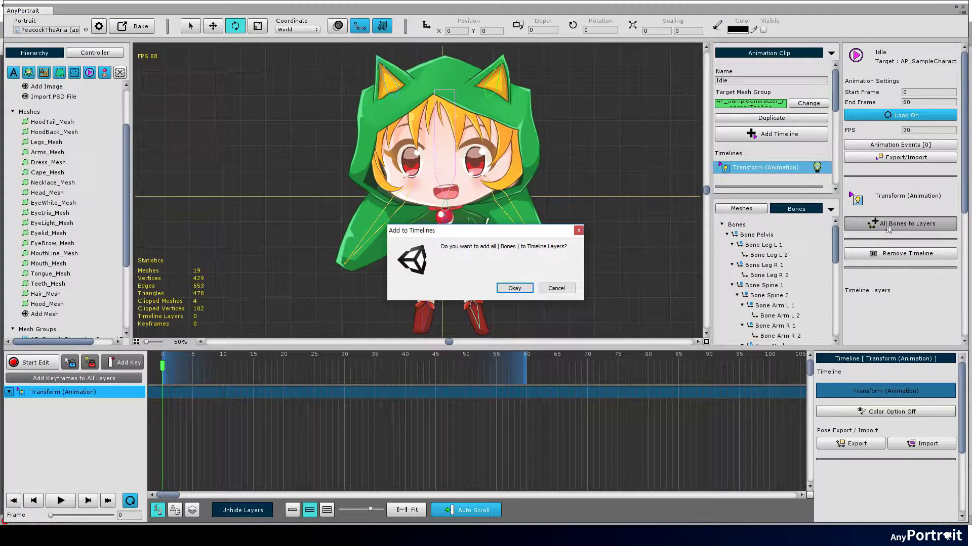
{"action": "left_click", "coordinate": [514, 288]}
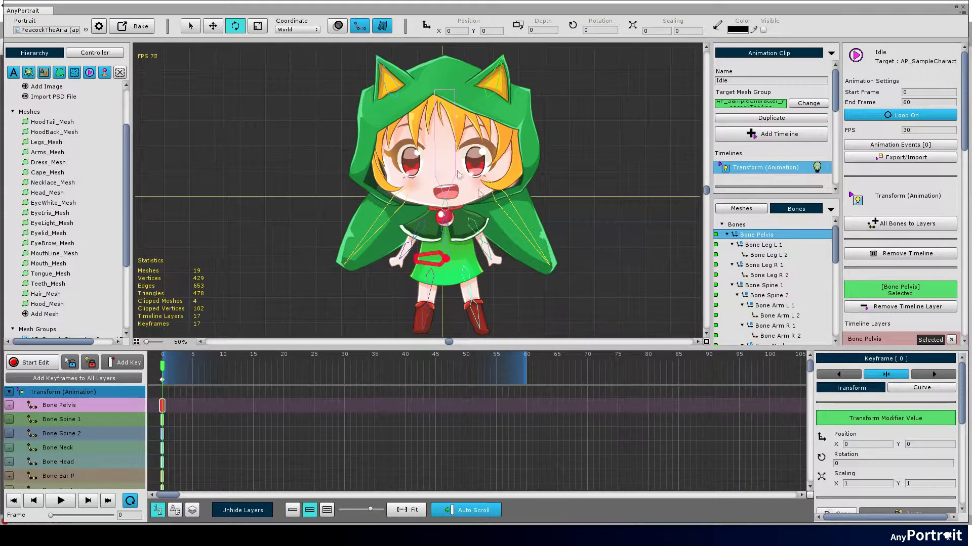
- Display the bones as solid shapes and start editing the Transform (Animation) timeline
{"action": "left_click", "coordinate": [358, 26]}
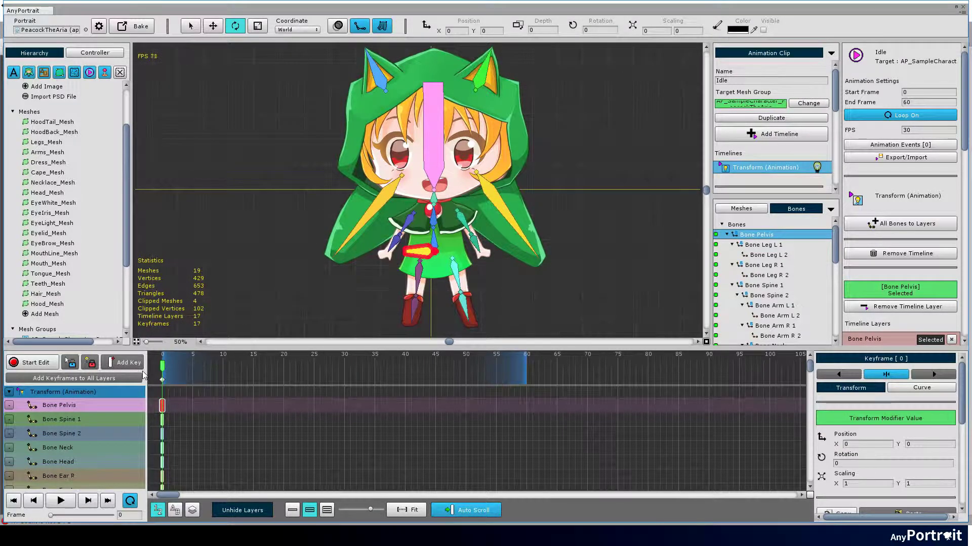
{"action": "left_click", "coordinate": [32, 362]}
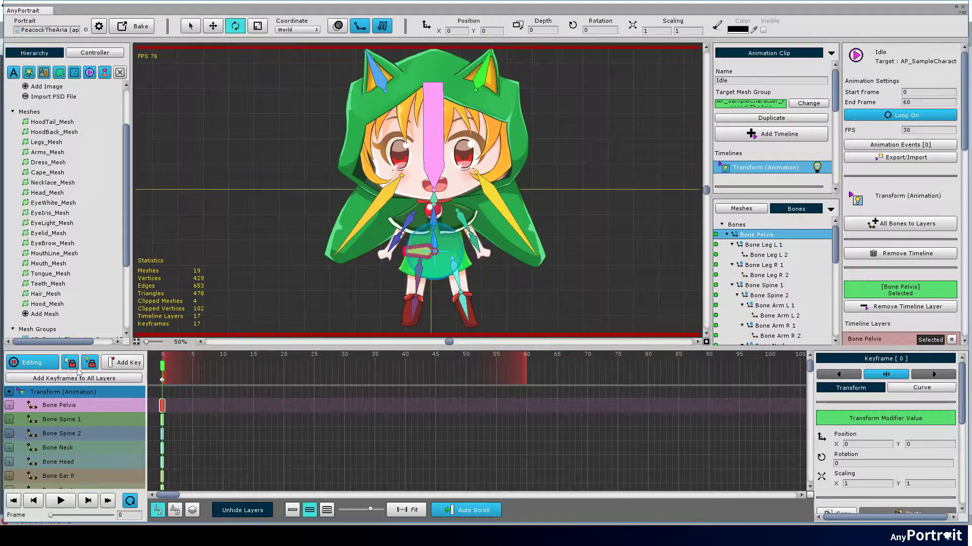
{"action": "key", "text": "a"}
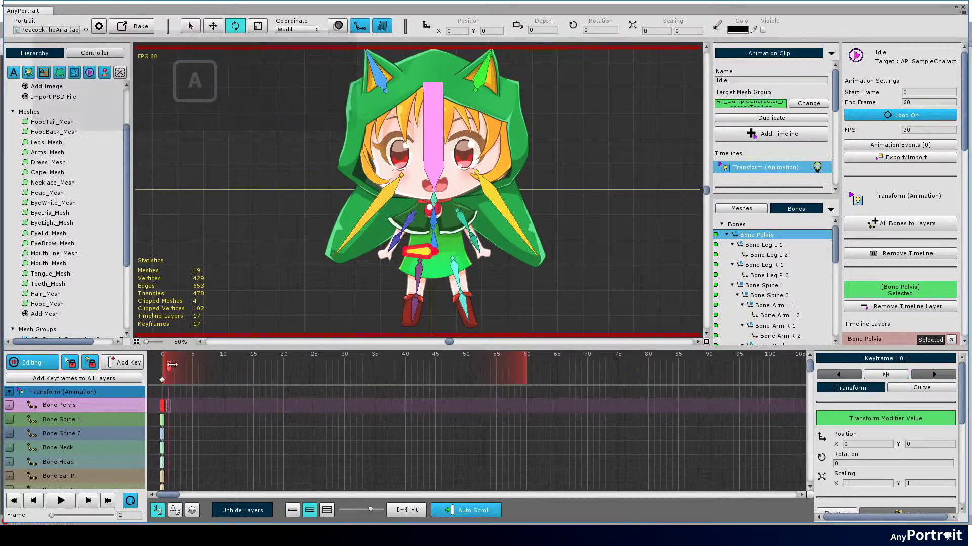
- Move the playhead to frame 20 and add keyframes there to all timeline layers
{"action": "left_click", "coordinate": [193, 365]}
{"action": "left_click_drag", "start_coordinate": [193, 364], "coordinate": [161, 370]}
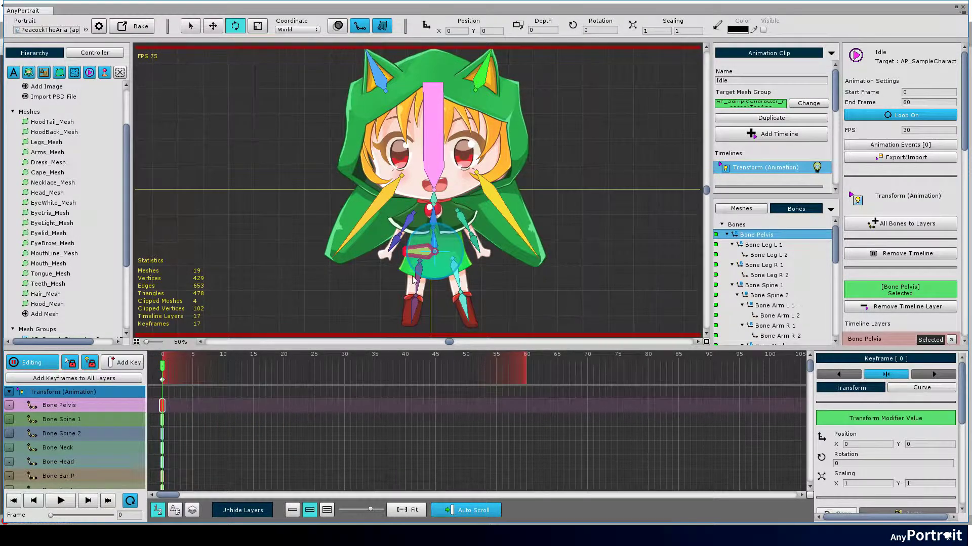
{"action": "left_click_drag", "start_coordinate": [413, 275], "coordinate": [397, 280]}
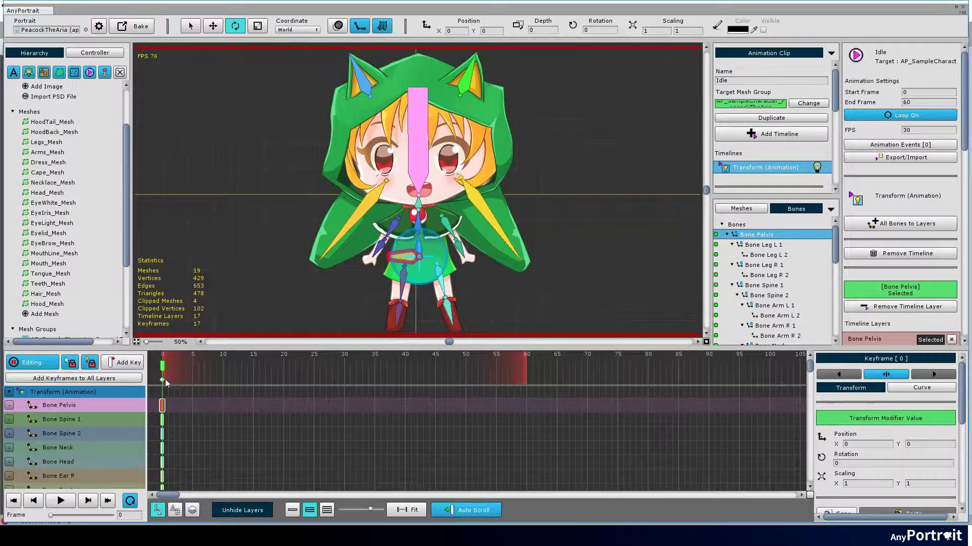
{"action": "left_click", "coordinate": [166, 385]}
{"action": "left_click_drag", "start_coordinate": [163, 368], "coordinate": [284, 366]}
{"action": "left_click", "coordinate": [97, 379]}
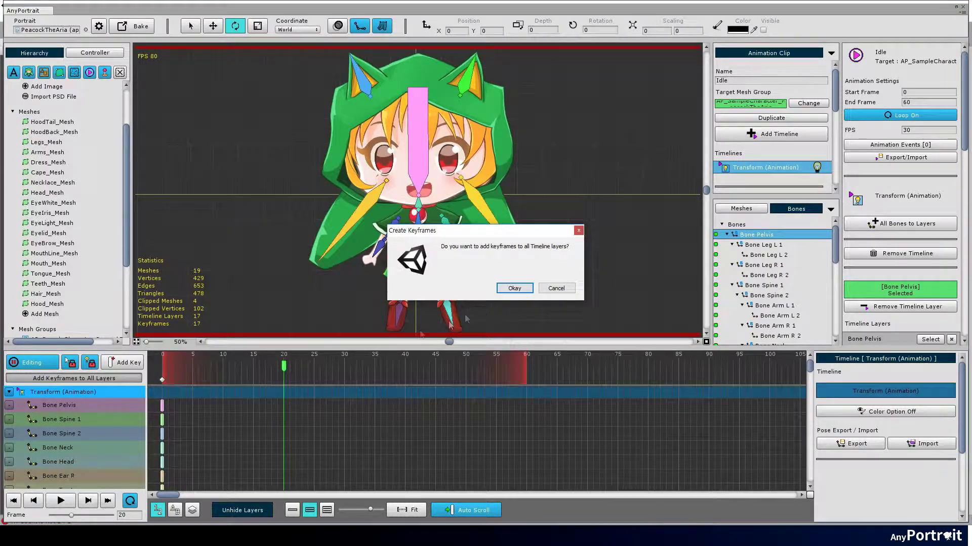
{"action": "left_click", "coordinate": [512, 288]}
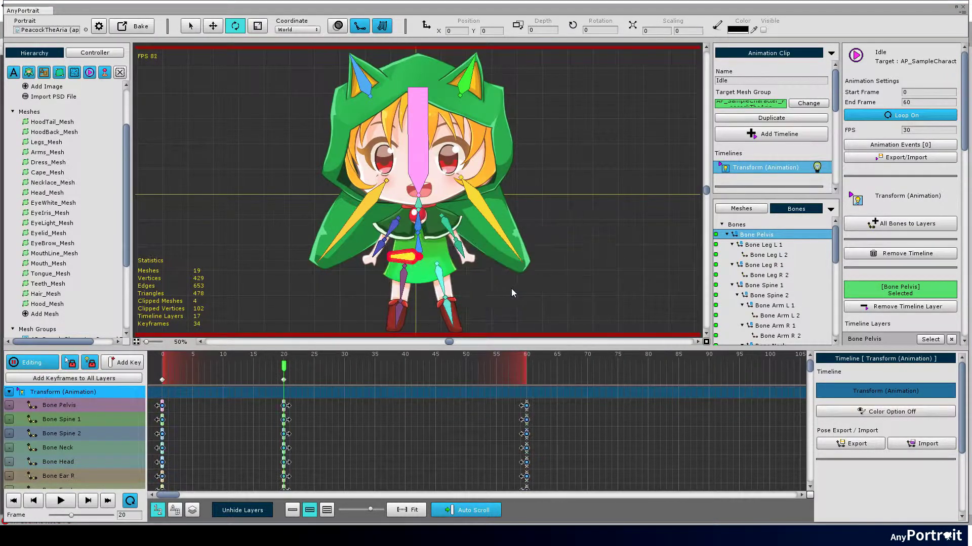
- Raise Bone Pelvis in its frame 20 keyframe to a Y position of about 83.3
{"action": "left_click", "coordinate": [284, 408]}
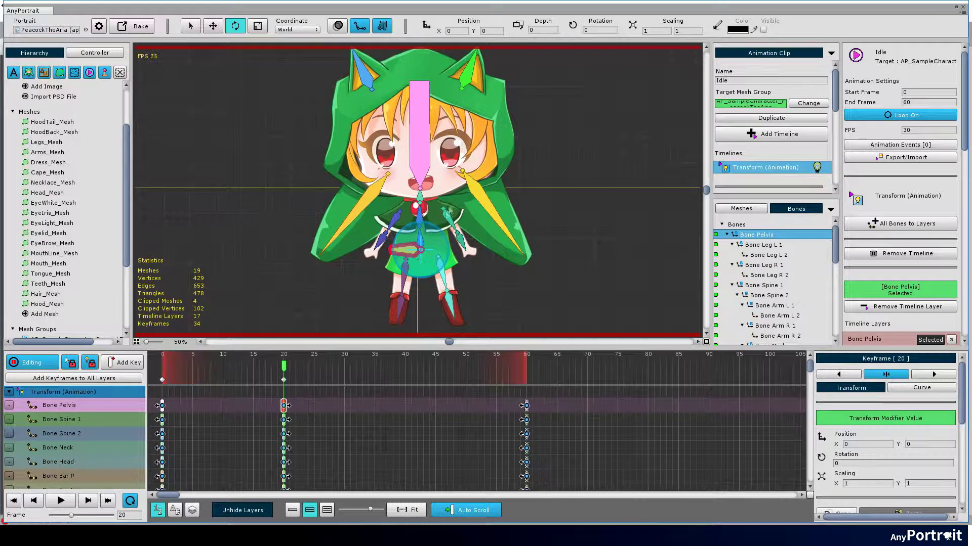
{"action": "key", "text": "w"}
{"action": "scroll", "coordinate": [425, 269], "scroll_direction": "up", "scroll_amount": 1}
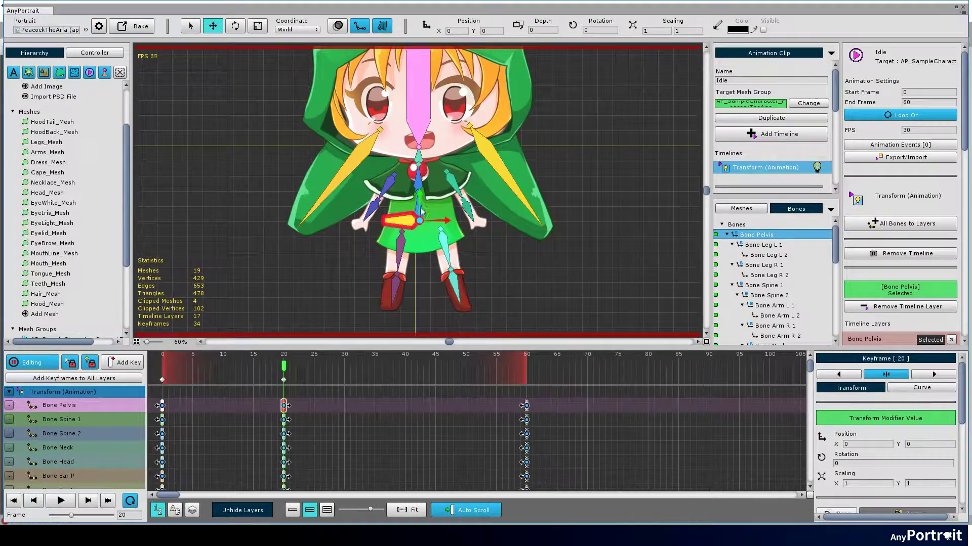
{"action": "left_click_drag", "start_coordinate": [420, 201], "coordinate": [420, 176]}
{"action": "left_click_drag", "start_coordinate": [422, 220], "coordinate": [430, 271]}
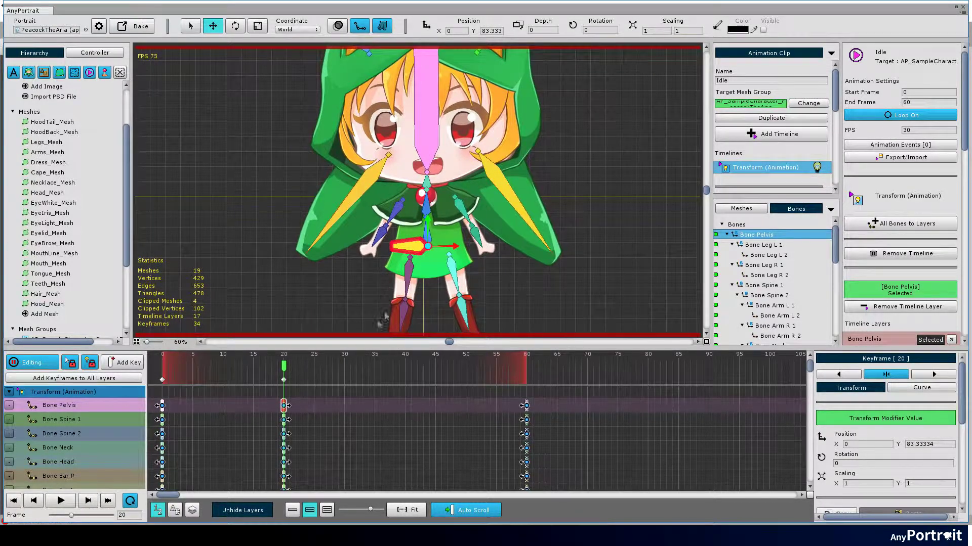
- Unlock the selection and rotate Bone Arm R 1 and Bone Arm R 2 outward at frame 20
{"action": "key", "text": "s"}
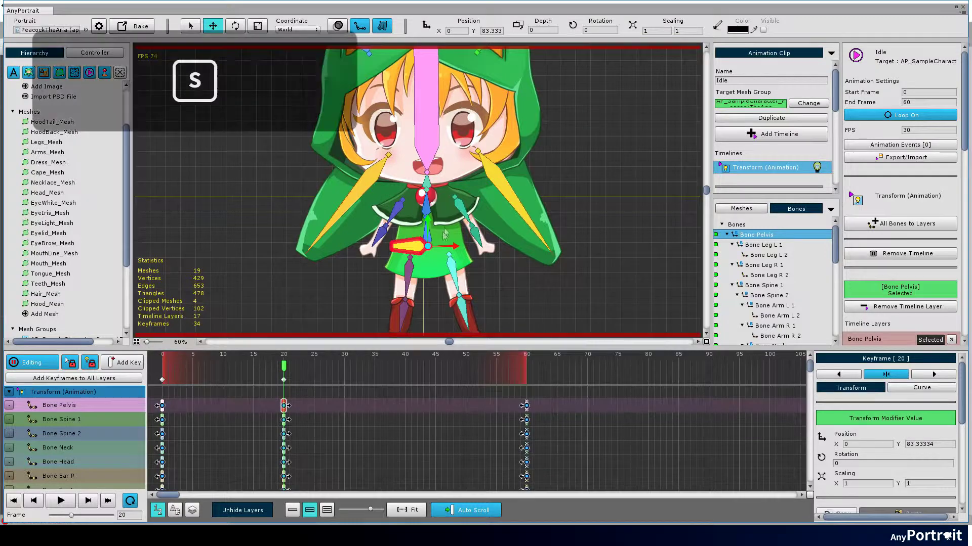
{"action": "left_click", "coordinate": [396, 213]}
{"action": "scroll", "coordinate": [405, 215], "scroll_direction": "up", "scroll_amount": 2}
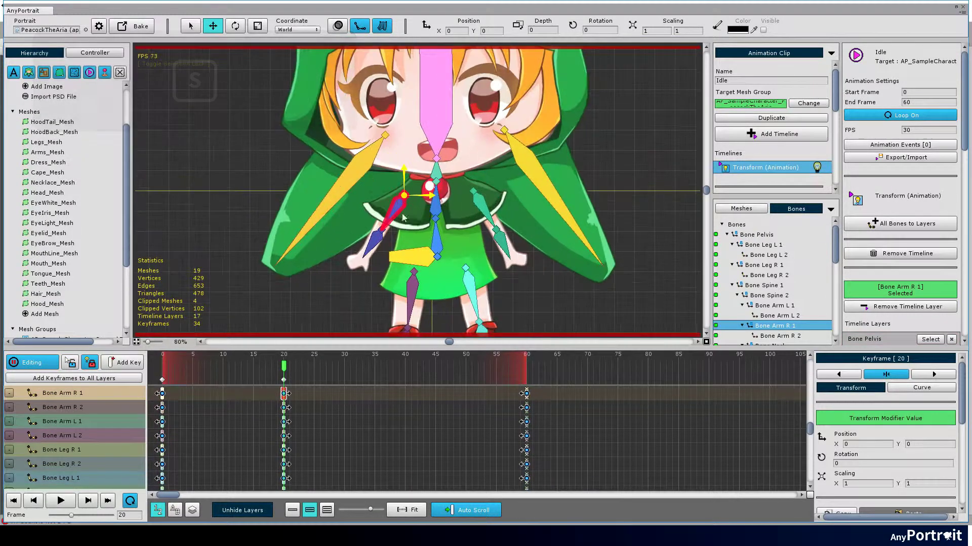
{"action": "key", "text": "e"}
{"action": "left_click_drag", "start_coordinate": [418, 219], "coordinate": [330, 242]}
{"action": "left_click", "coordinate": [356, 222]}
- Rotate Bone Arm L 1 and Bone Arm L 2 outward at frame 20 to spread the other arm
{"action": "left_click", "coordinate": [484, 210]}
{"action": "left_click_drag", "start_coordinate": [489, 217], "coordinate": [535, 211]}
{"action": "left_click", "coordinate": [527, 219]}
- Swing both hood tails outward at frame 20, rotating Bone HoodTail R to about -39 degrees and Bone HoodTail L the opposite way
{"action": "left_click", "coordinate": [354, 172]}
{"action": "left_click_drag", "start_coordinate": [354, 172], "coordinate": [338, 144]}
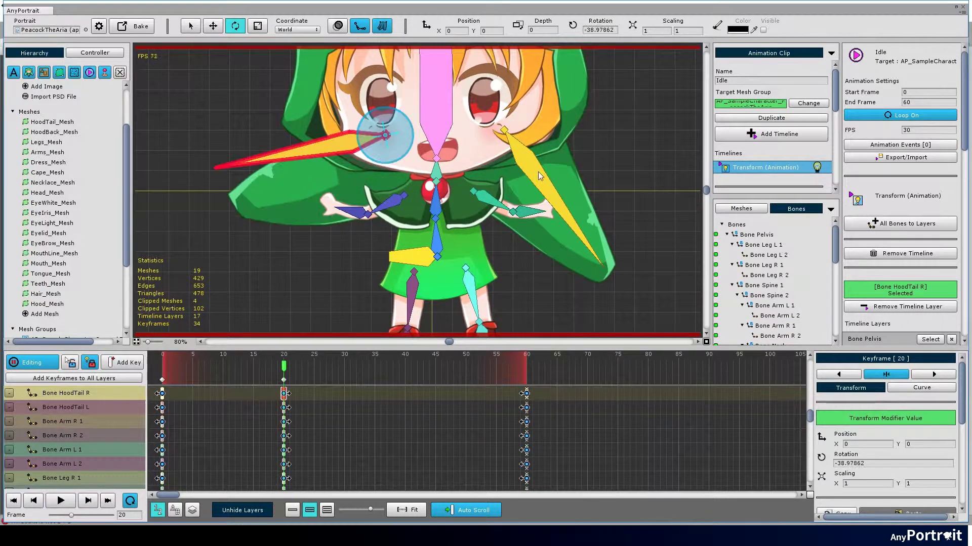
{"action": "left_click", "coordinate": [538, 172]}
{"action": "left_click_drag", "start_coordinate": [538, 172], "coordinate": [553, 143]}
- Rotate Bone Ear R and Bone Ear L outward at frame 20
{"action": "left_click", "coordinate": [426, 276]}
{"action": "left_click_drag", "start_coordinate": [452, 153], "coordinate": [441, 293]}
{"action": "left_click", "coordinate": [344, 104]}
{"action": "left_click_drag", "start_coordinate": [344, 104], "coordinate": [332, 114]}
{"action": "left_click", "coordinate": [508, 116]}
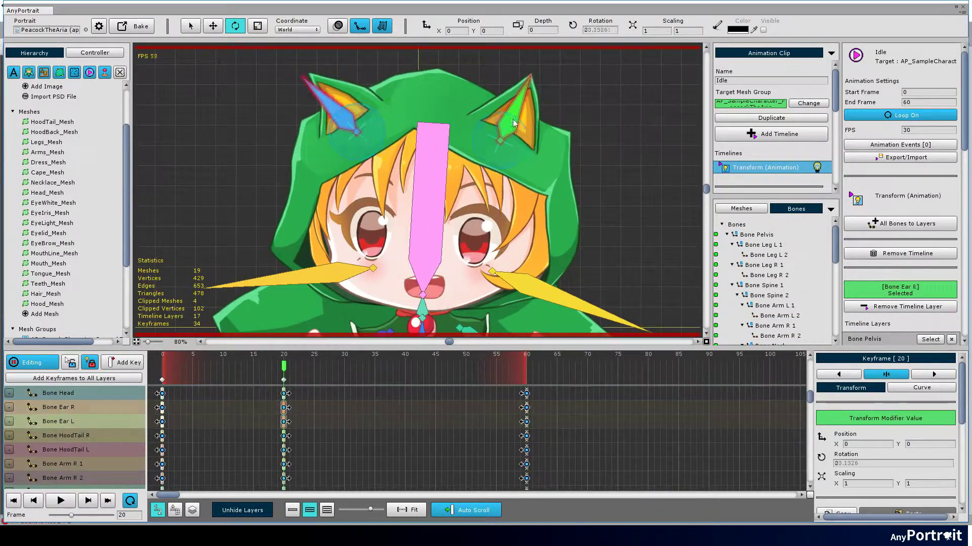
{"action": "left_click_drag", "start_coordinate": [508, 116], "coordinate": [526, 127]}
- Rotate Bone Spine 1 to about -2.2 degrees at frame 20
{"action": "left_click_drag", "start_coordinate": [435, 314], "coordinate": [430, 134]}
{"action": "scroll", "coordinate": [431, 134], "scroll_direction": "up", "scroll_amount": 1}
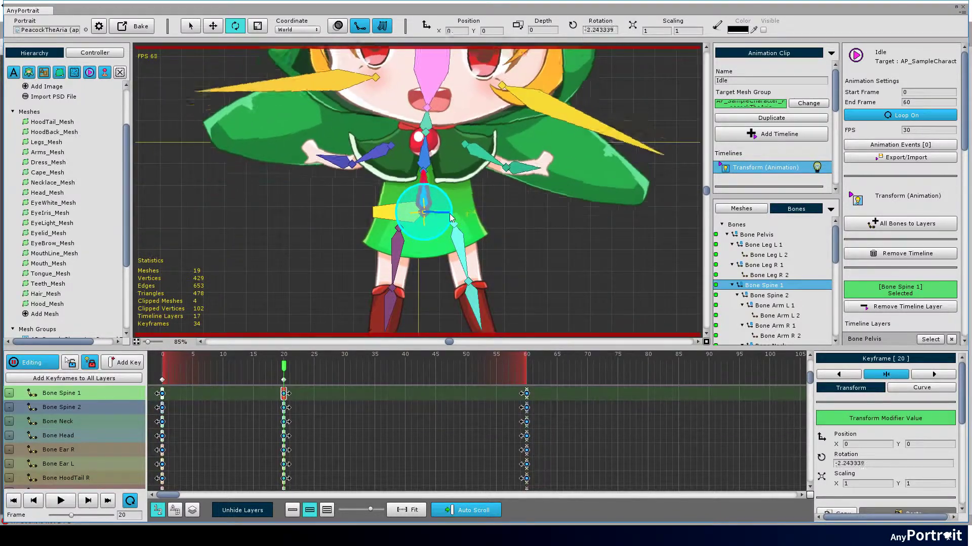
{"action": "left_click", "coordinate": [436, 208]}
{"action": "left_click_drag", "start_coordinate": [437, 206], "coordinate": [434, 175]}
- Rotate Bone Leg L 1 and Bone Leg L 2 outward at frame 20
{"action": "left_click", "coordinate": [457, 213]}
{"action": "left_click_drag", "start_coordinate": [460, 215], "coordinate": [466, 209]}
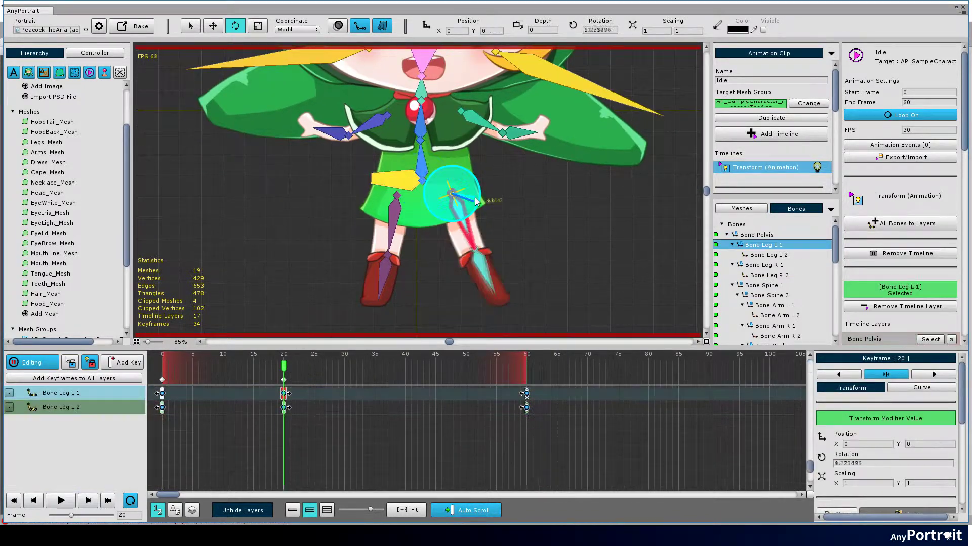
{"action": "left_click", "coordinate": [481, 260]}
{"action": "left_click_drag", "start_coordinate": [501, 238], "coordinate": [493, 220]}
- Spread the Bone Leg R bones outward at frame 20 and adjust Bone Leg L 1 to about 17 degrees
{"action": "left_click", "coordinate": [394, 210]}
{"action": "left_click_drag", "start_coordinate": [417, 203], "coordinate": [438, 248]}
{"action": "left_click", "coordinate": [457, 212]}
{"action": "scroll", "coordinate": [455, 253], "scroll_direction": "down", "scroll_amount": 4}
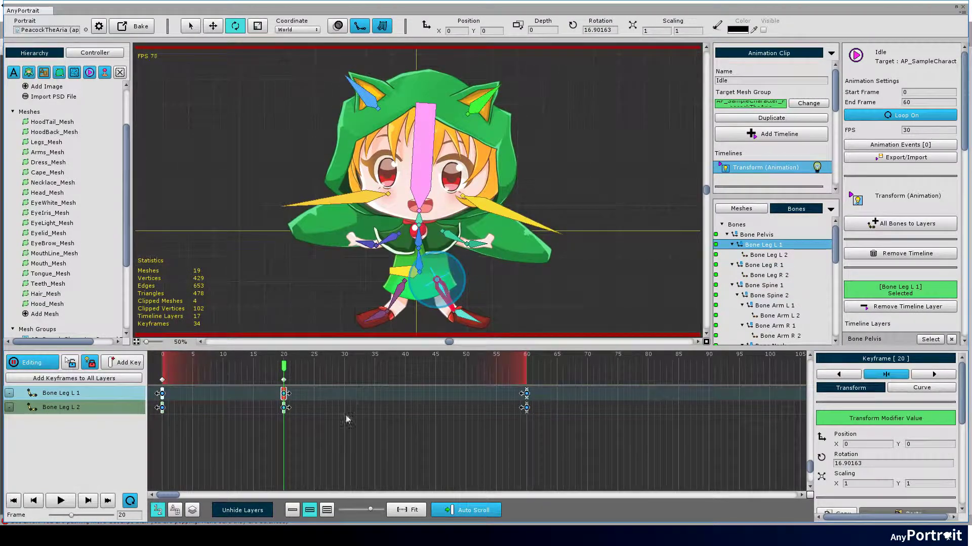
- Scrub through the Idle clip from frame 0 and play it back to check the motion between the poses
{"action": "left_click_drag", "start_coordinate": [267, 380], "coordinate": [143, 379]}
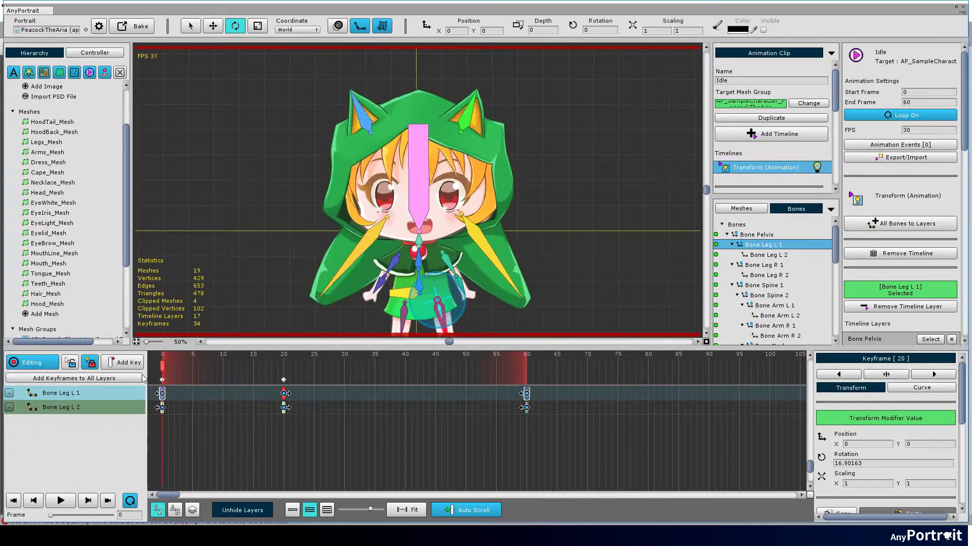
{"action": "left_click_drag", "start_coordinate": [438, 258], "coordinate": [434, 239]}
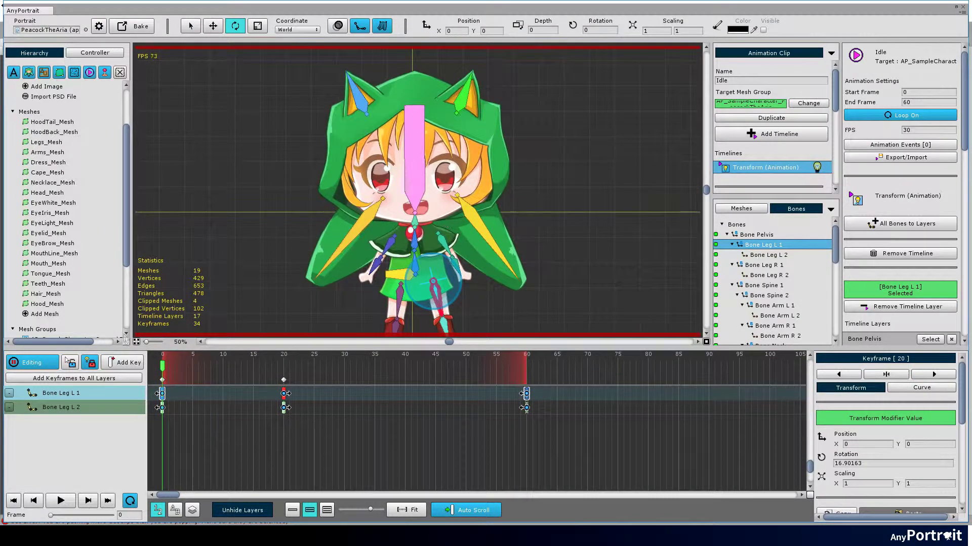
{"action": "key", "text": "space"}
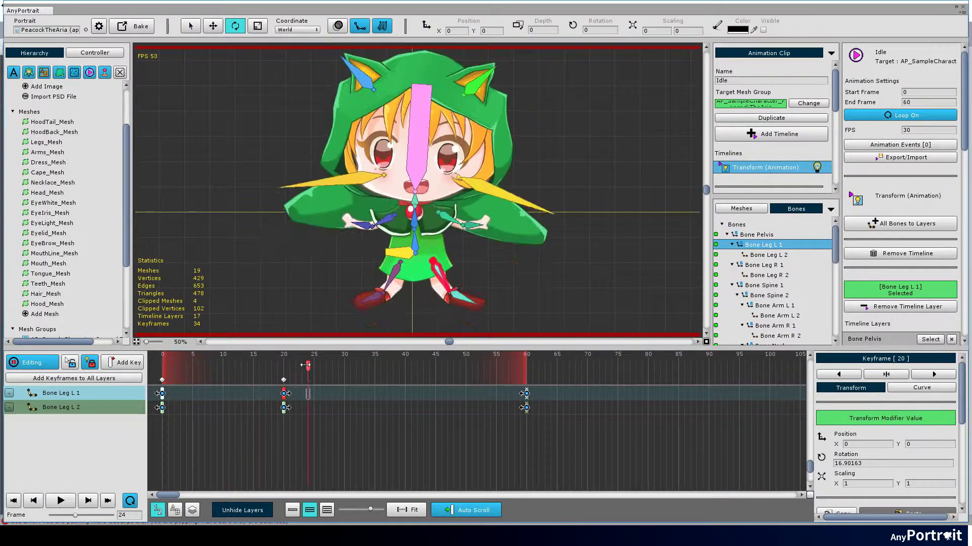
{"action": "left_click_drag", "start_coordinate": [308, 367], "coordinate": [161, 367]}
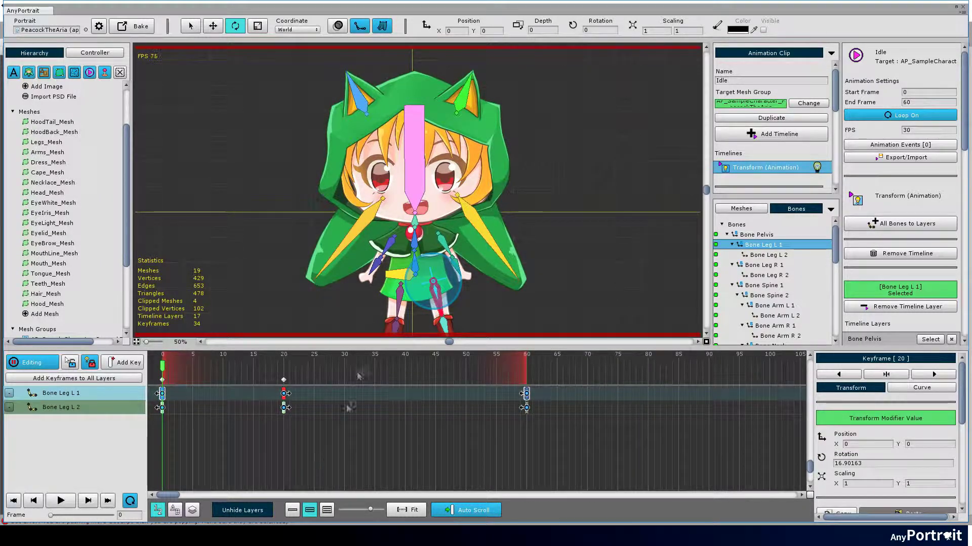
{"action": "left_click_drag", "start_coordinate": [318, 221], "coordinate": [322, 215]}
{"action": "left_click", "coordinate": [62, 502]}
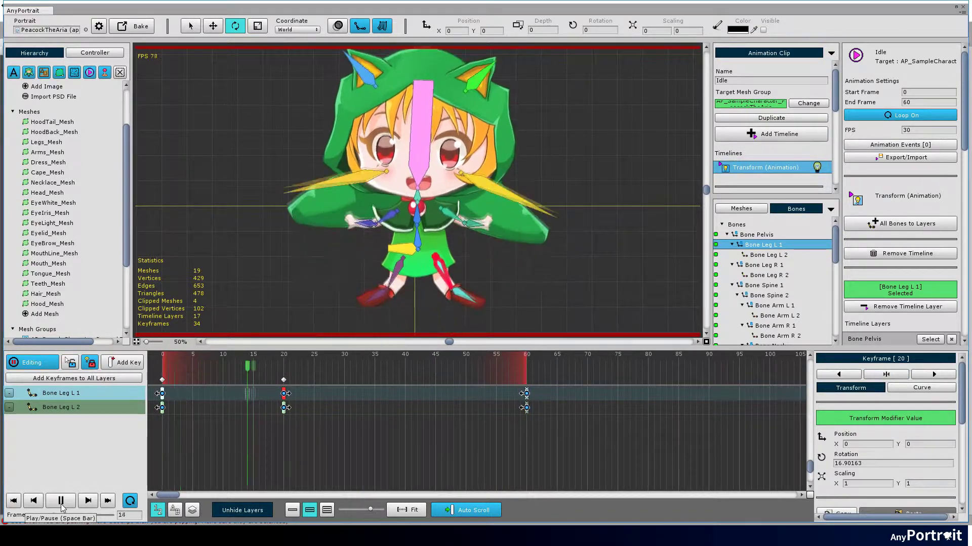
{"action": "left_click", "coordinate": [61, 502]}
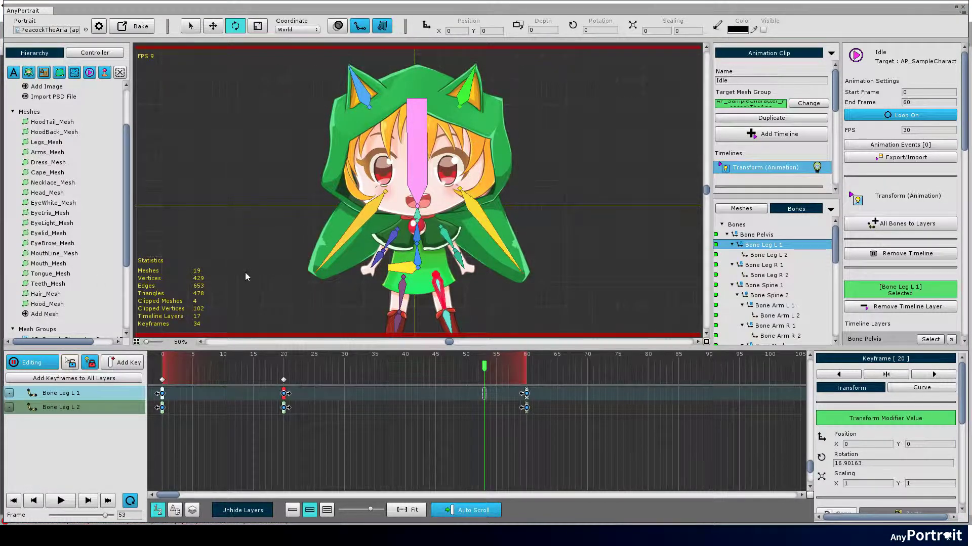
{"action": "mouse_move", "coordinate": [317, 281]}
{"action": "left_mouse_down"}
{"action": "mouse_move", "coordinate": [325, 275]}
{"action": "mouse_move", "coordinate": [307, 268]}
{"action": "left_mouse_up"}
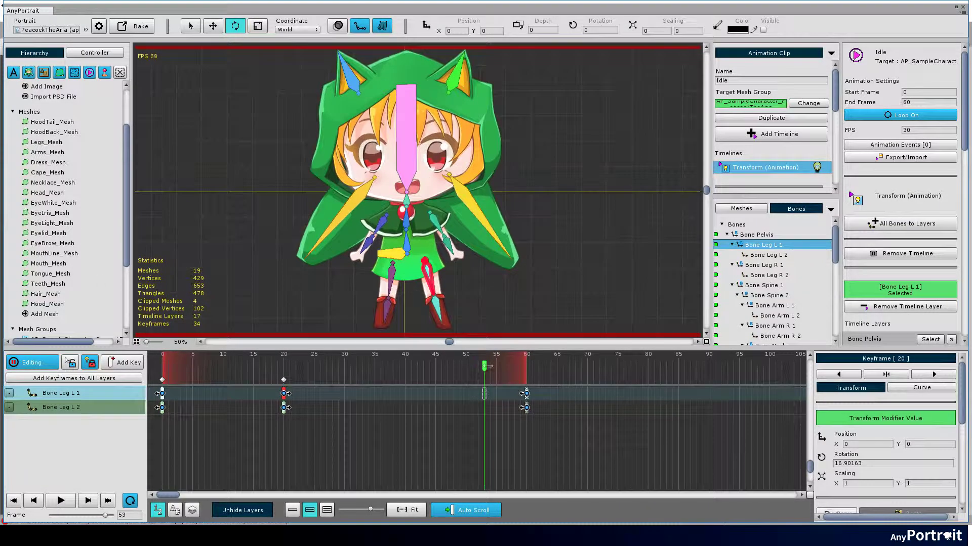
- Select the frame 20 keyframes of all bone layers and rearrange and copy the poses to keys at frames 10, 20, 30, 40 and 50
{"action": "left_click", "coordinate": [885, 374]}
{"action": "left_click", "coordinate": [928, 389]}
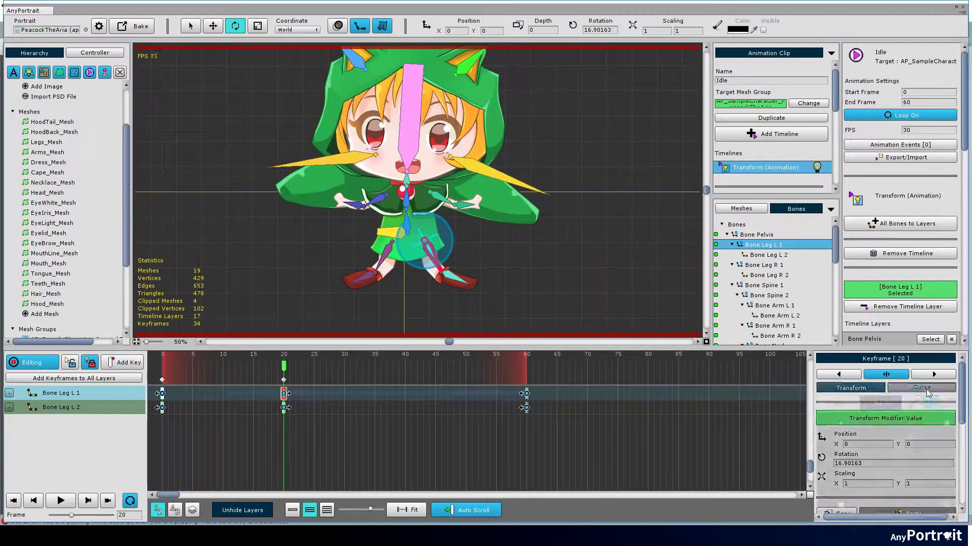
{"action": "left_click", "coordinate": [850, 388]}
{"action": "scroll", "coordinate": [263, 409], "scroll_direction": "up", "scroll_amount": 5}
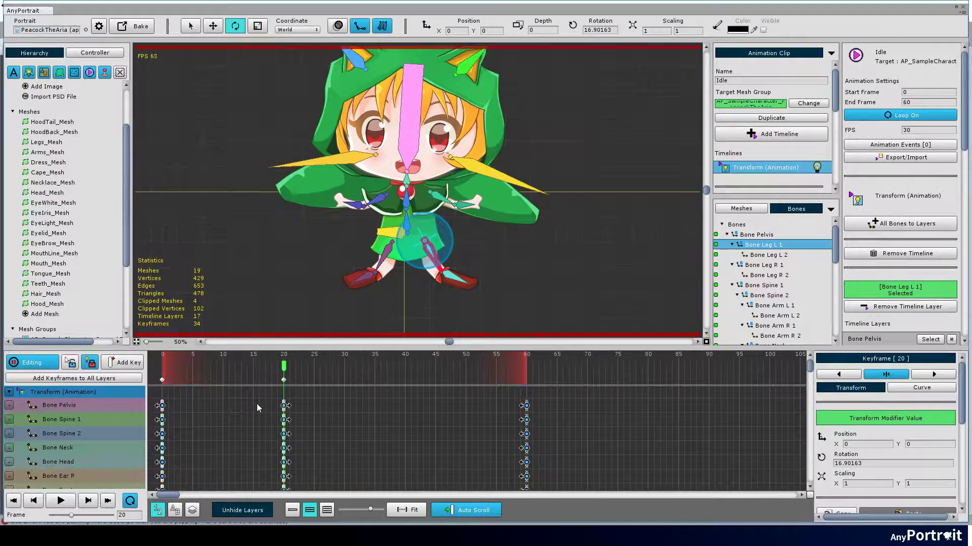
{"action": "left_click", "coordinate": [285, 378]}
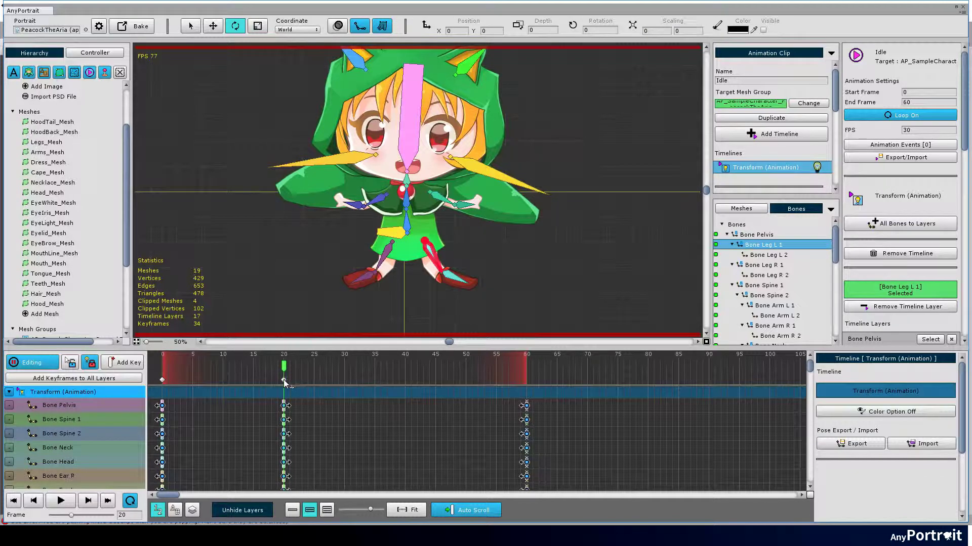
{"action": "left_click", "coordinate": [284, 380]}
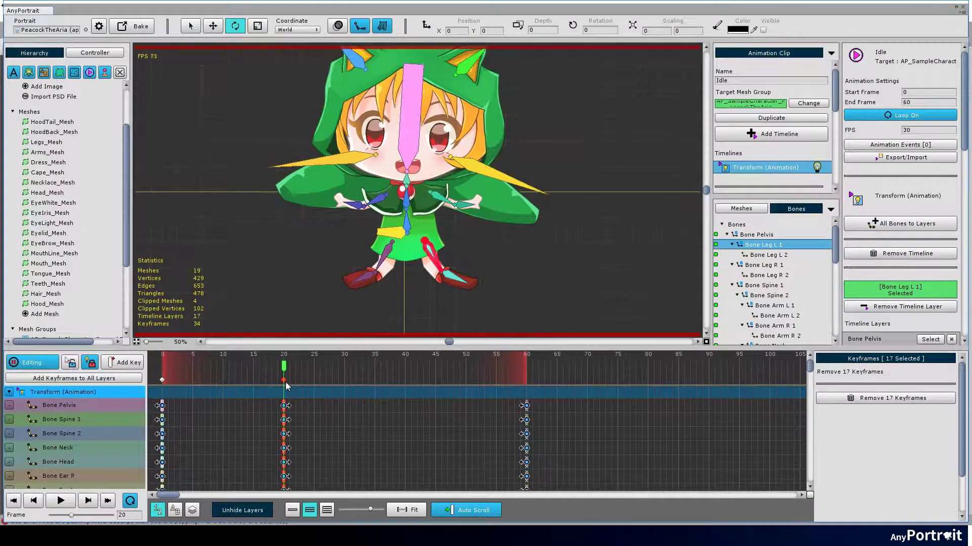
{"action": "left_click_drag", "start_coordinate": [223, 385], "coordinate": [402, 386]}
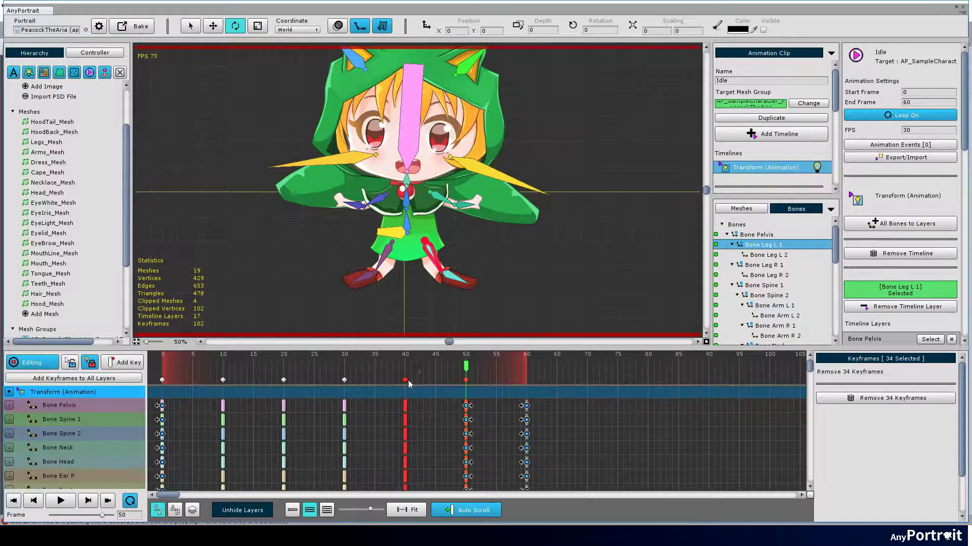
- Deselect the keyframes and play the Idle animation to check the repeated motion
{"action": "left_click", "coordinate": [505, 308]}
{"action": "key", "text": "space"}
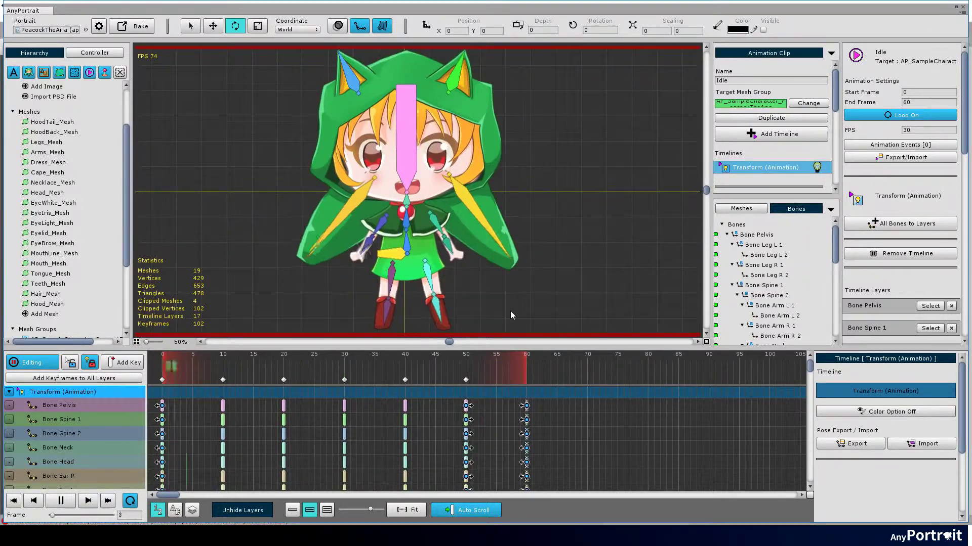
{"action": "key", "text": "space"}
- Register the character's mesh group as a root unit and open that root unit
{"action": "scroll", "coordinate": [94, 189], "scroll_direction": "up", "scroll_amount": 3}
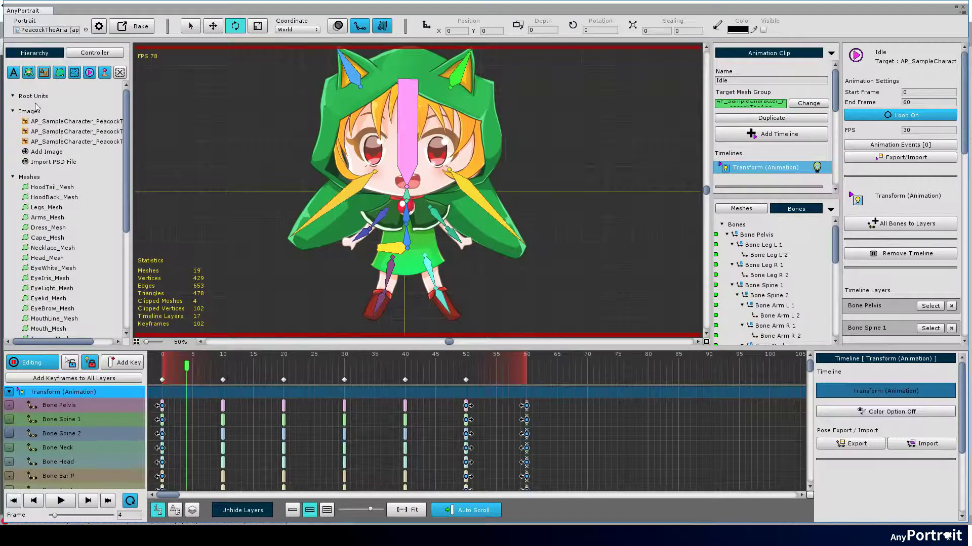
{"action": "scroll", "coordinate": [150, 146], "scroll_direction": "up", "scroll_amount": 1}
{"action": "scroll", "coordinate": [37, 282], "scroll_direction": "down", "scroll_amount": 4}
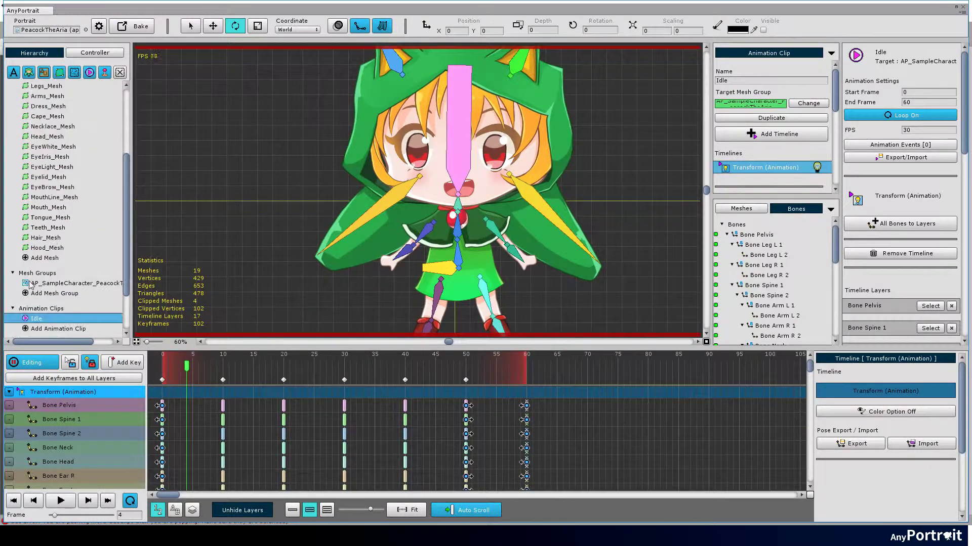
{"action": "left_click", "coordinate": [37, 282]}
{"action": "left_click", "coordinate": [752, 168]}
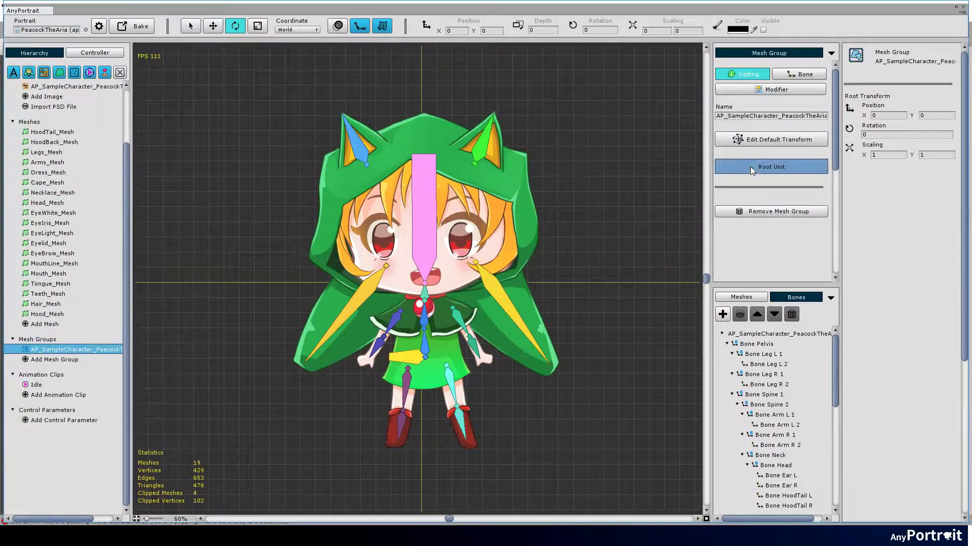
{"action": "scroll", "coordinate": [63, 253], "scroll_direction": "up", "scroll_amount": 3}
{"action": "left_click", "coordinate": [47, 106]}
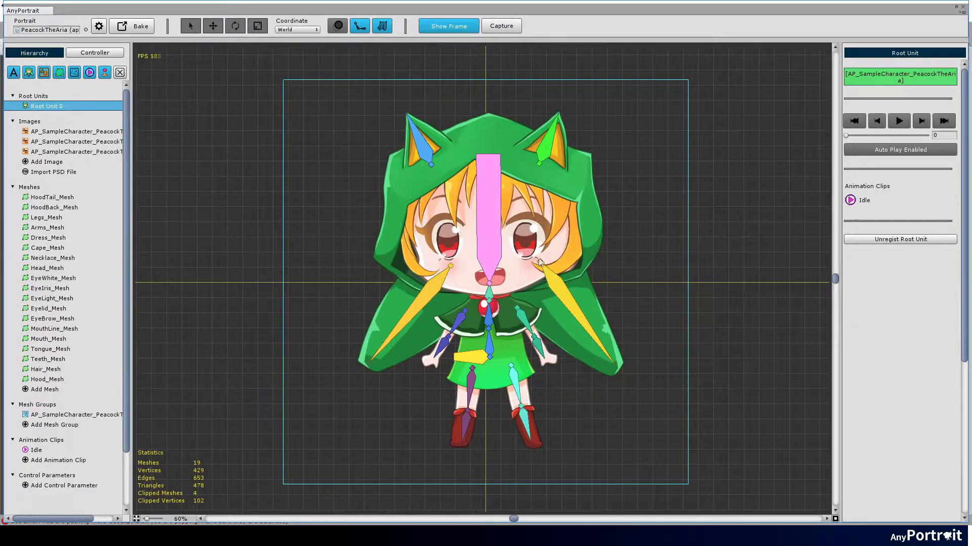
- Preview the Idle clip in the root unit and enable auto play for it
{"action": "left_click", "coordinate": [876, 201]}
{"action": "left_click", "coordinate": [899, 123]}
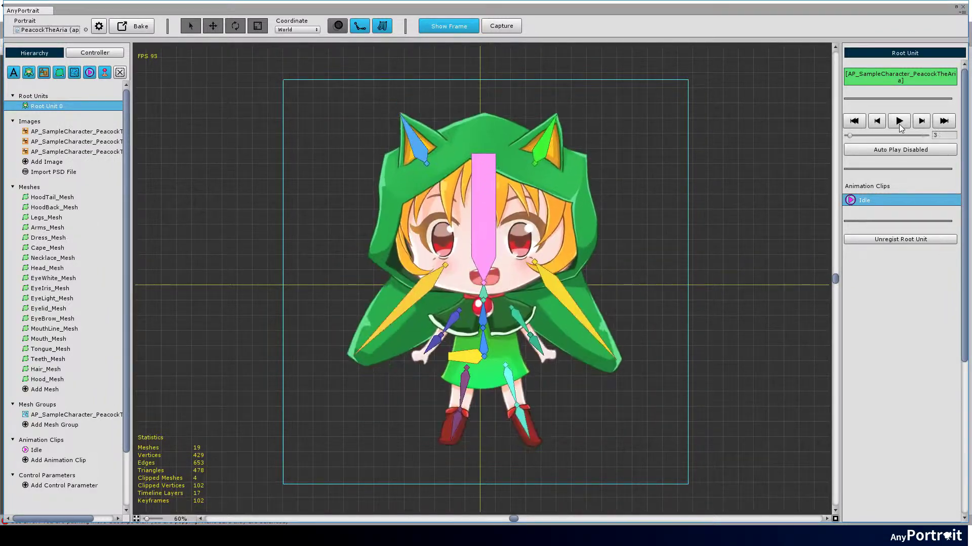
{"action": "left_click", "coordinate": [866, 200]}
{"action": "left_click", "coordinate": [894, 151]}
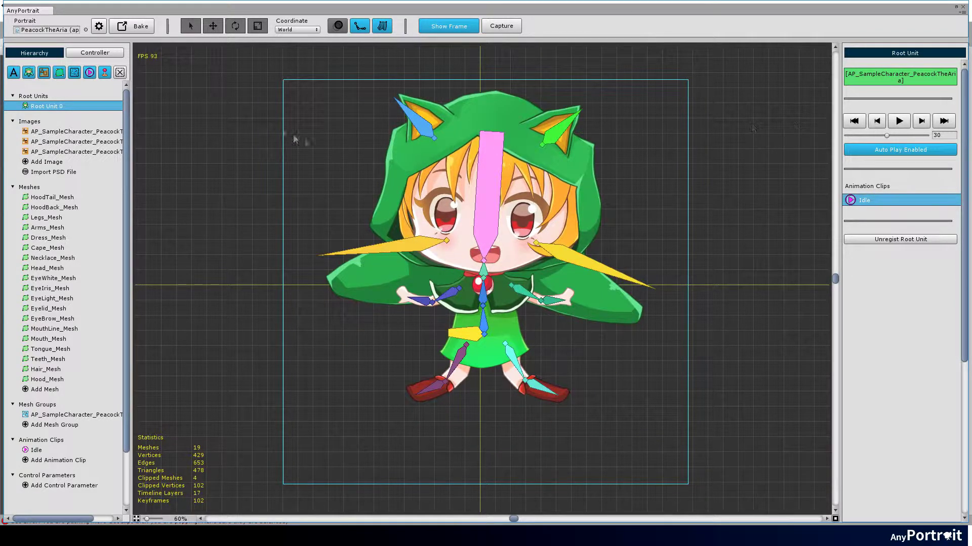
- Bake the PeacockTheAria portrait with the default bake settings and close the bake dialog
{"action": "left_click", "coordinate": [129, 28]}
{"action": "left_click", "coordinate": [506, 258]}
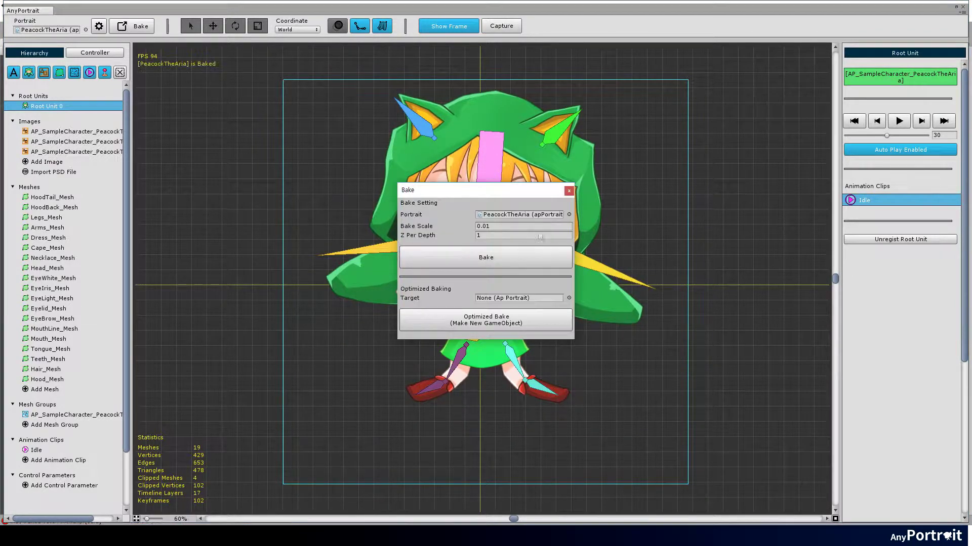
{"action": "left_click", "coordinate": [569, 193]}
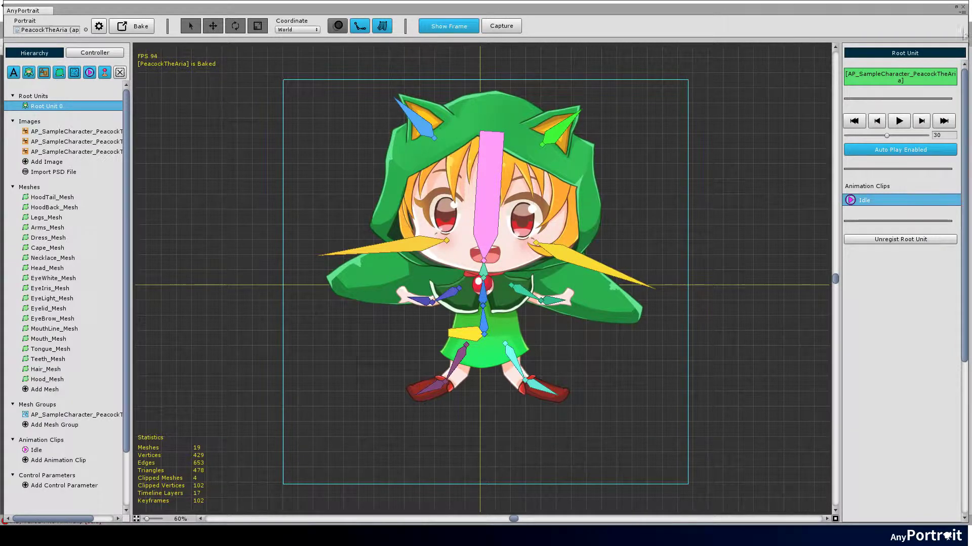
- Close the portrait editor to return to Unity and run the scene to test the baked character
{"action": "left_click", "coordinate": [962, 7]}
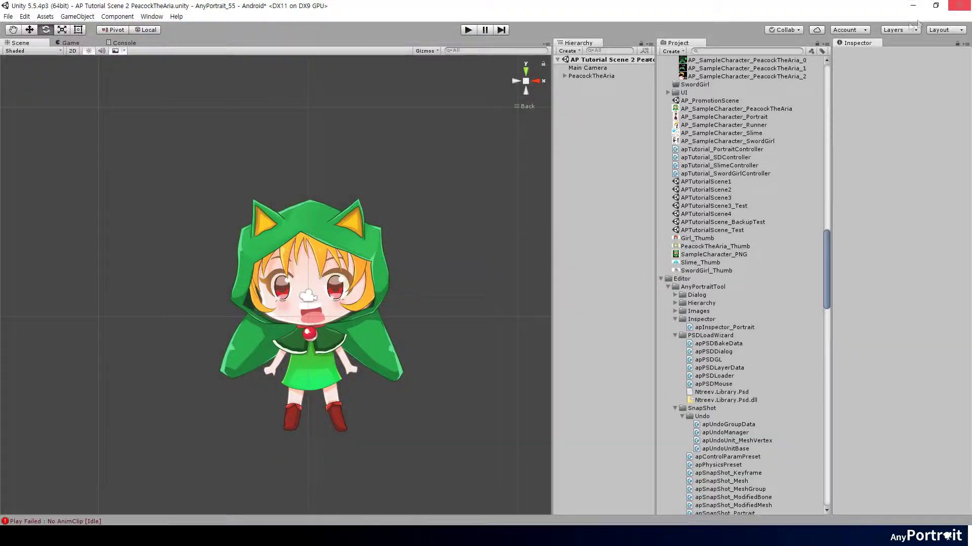
{"action": "left_click", "coordinate": [469, 30]}
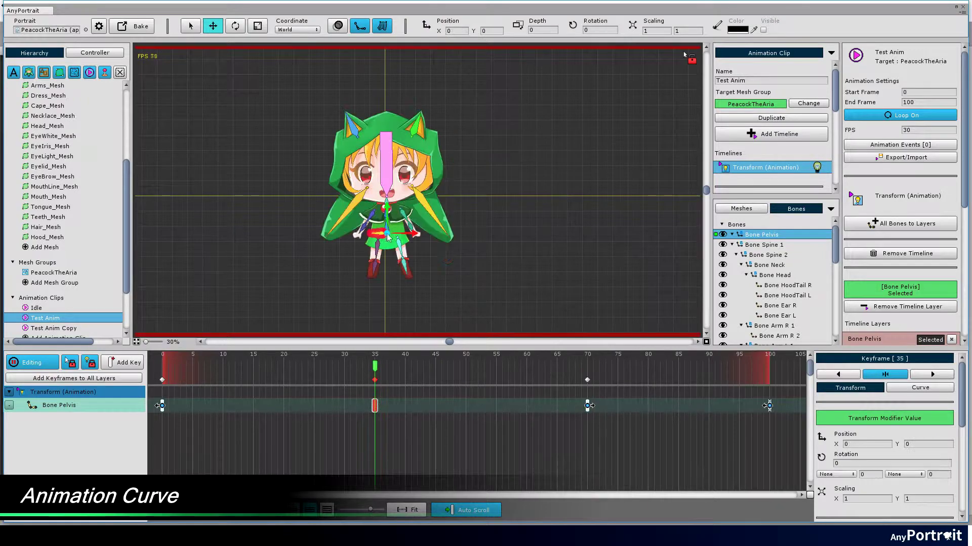
- Play the Test Anim clip, then examine the previous and next animation curves of Bone Pelvis's keyframe at frame 35
{"action": "key", "text": "space"}
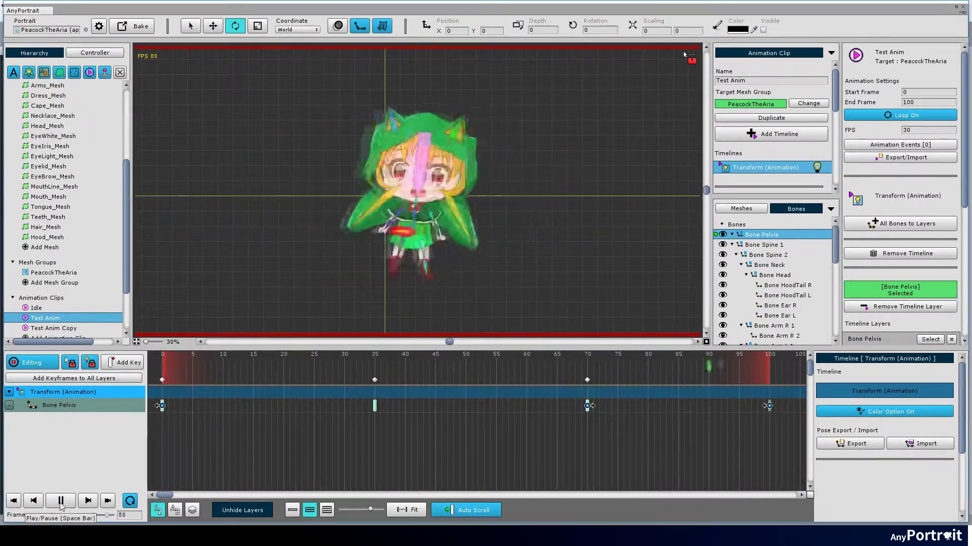
{"action": "left_click", "coordinate": [375, 407]}
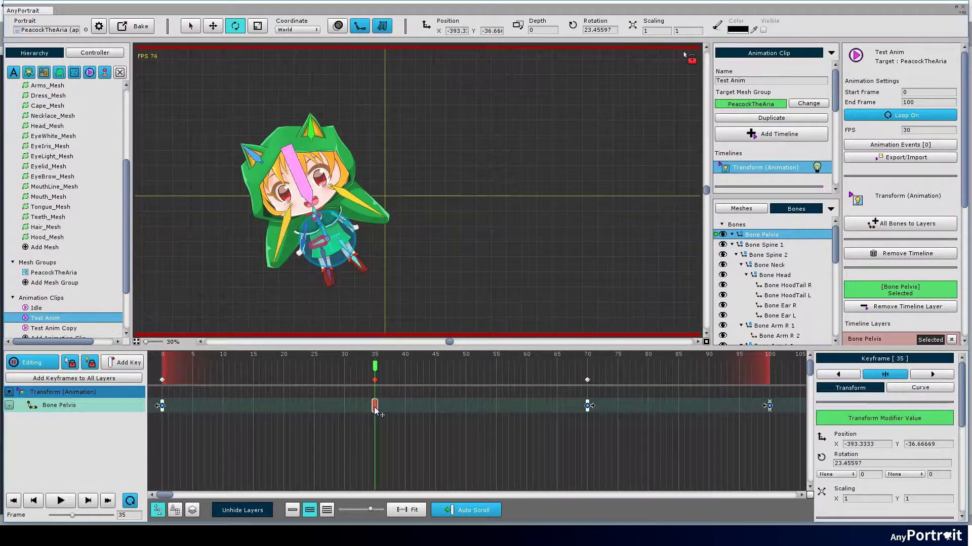
{"action": "left_click", "coordinate": [910, 388]}
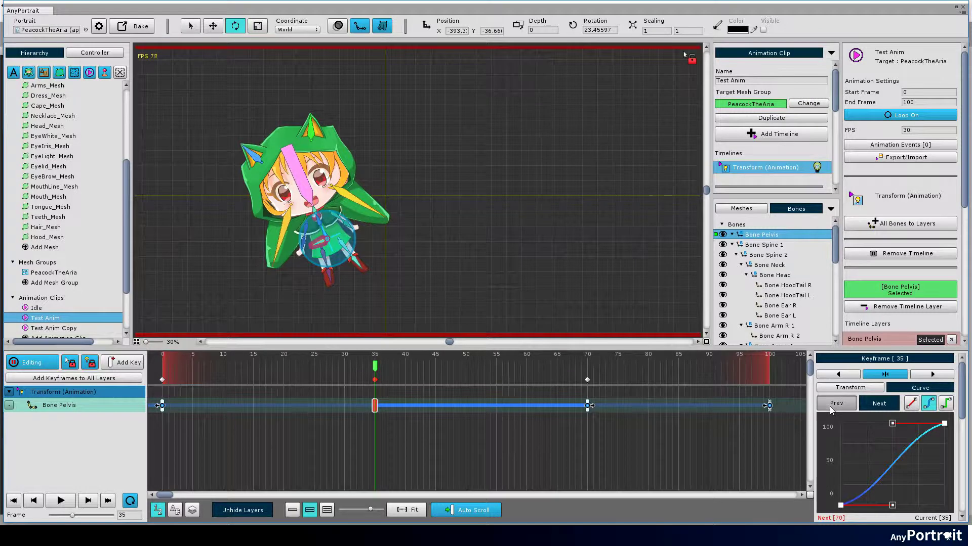
{"action": "left_click", "coordinate": [832, 405]}
{"action": "left_click", "coordinate": [874, 405]}
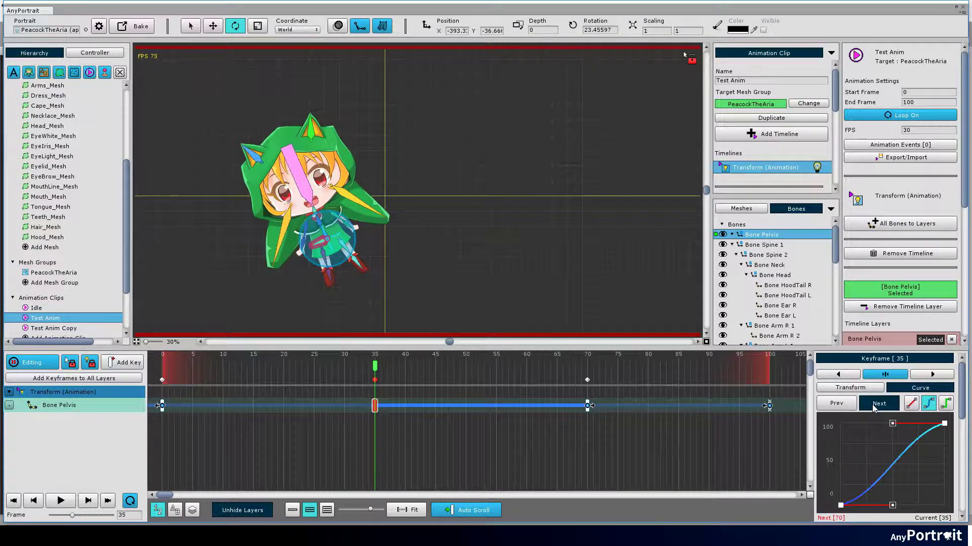
{"action": "left_click", "coordinate": [832, 405]}
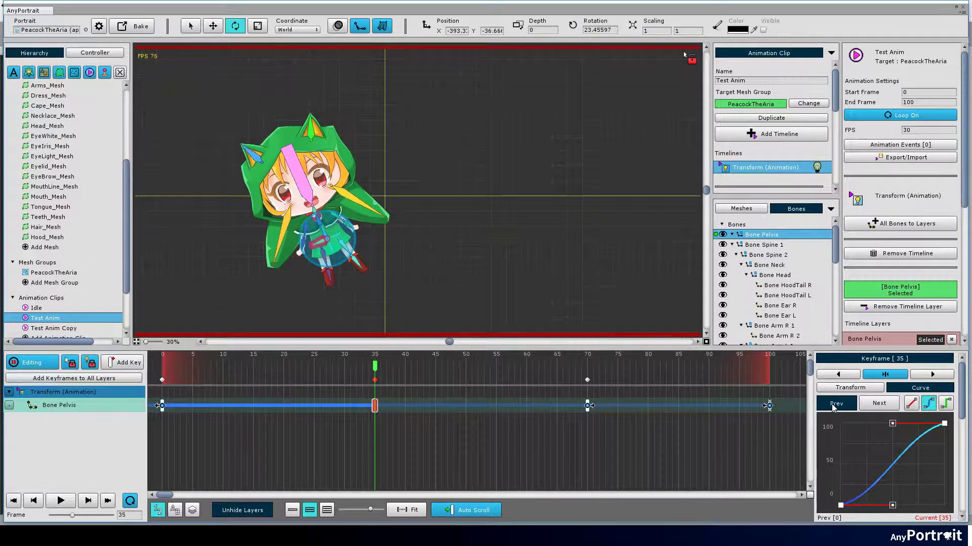
{"action": "left_click", "coordinate": [875, 404]}
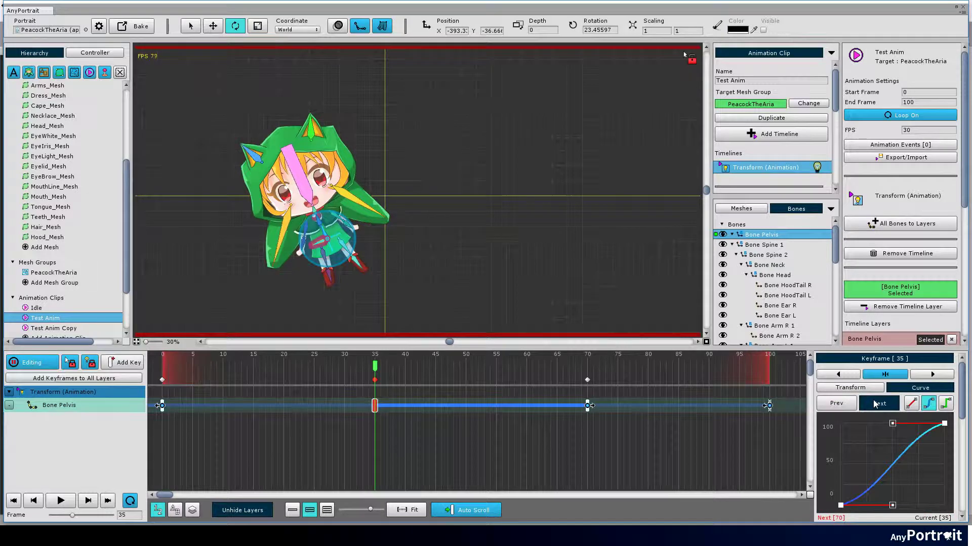
- Make the curve from frame 35 to frame 70 linear, play the clip to check it, and return to frame 35
{"action": "left_click", "coordinate": [911, 404]}
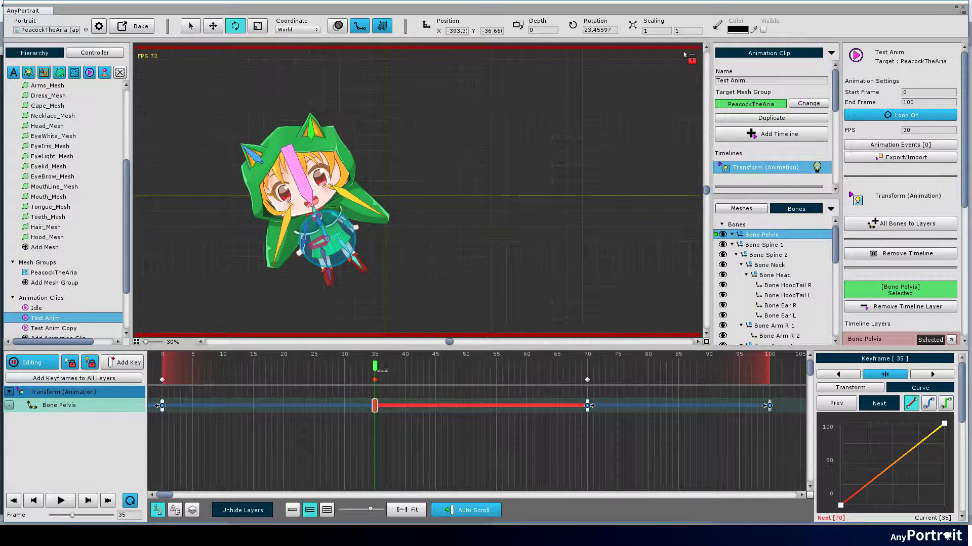
{"action": "left_click", "coordinate": [60, 501]}
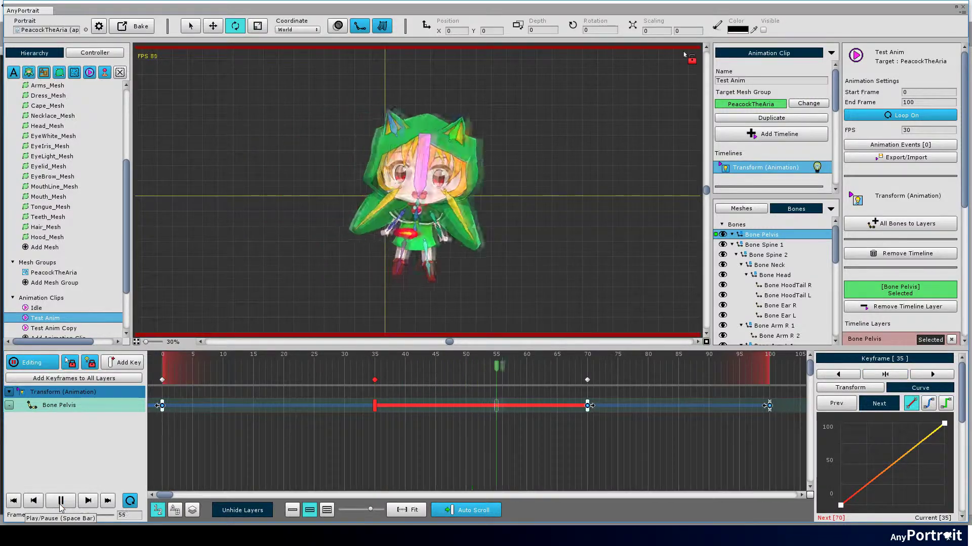
{"action": "key", "text": "space"}
{"action": "left_click_drag", "start_coordinate": [611, 366], "coordinate": [377, 384]}
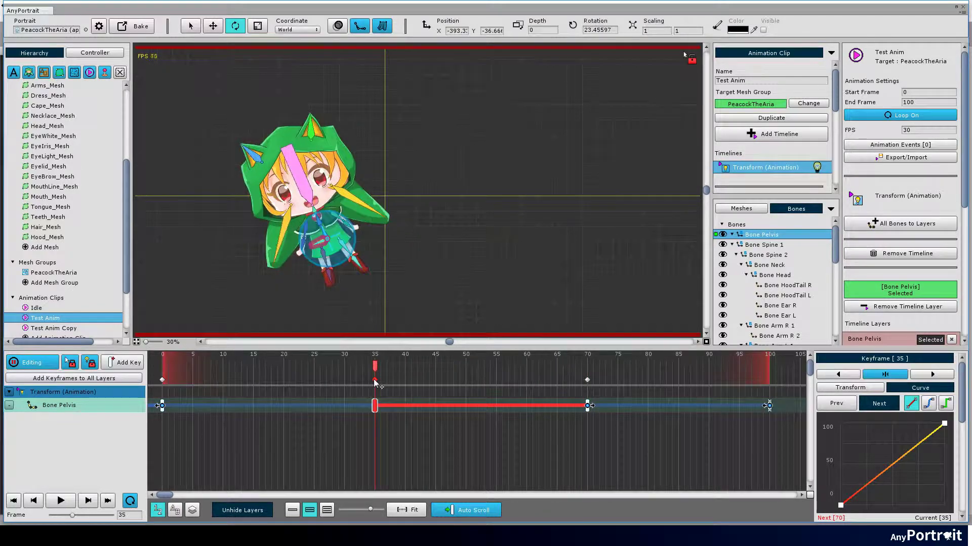
- Make the curve from frame 35 to frame 70 smooth, play the clip to check it, and return to frame 35
{"action": "left_click", "coordinate": [928, 404]}
{"action": "left_click", "coordinate": [64, 501]}
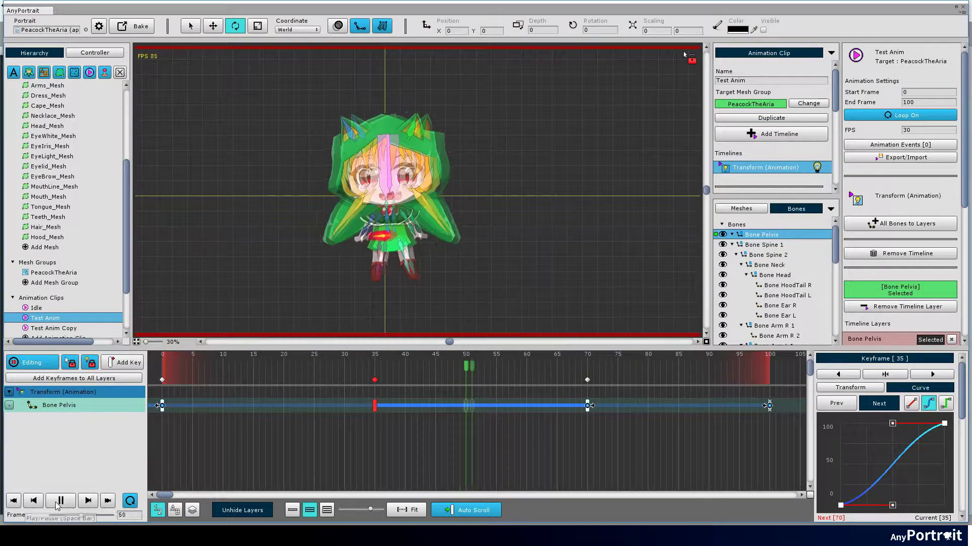
{"action": "left_click", "coordinate": [64, 501]}
{"action": "left_click_drag", "start_coordinate": [610, 361], "coordinate": [375, 388]}
- Reshape the smooth curve after frame 35 to start slowly and end fast, play the clip, and stop at frame 70
{"action": "left_click_drag", "start_coordinate": [899, 442], "coordinate": [933, 481]}
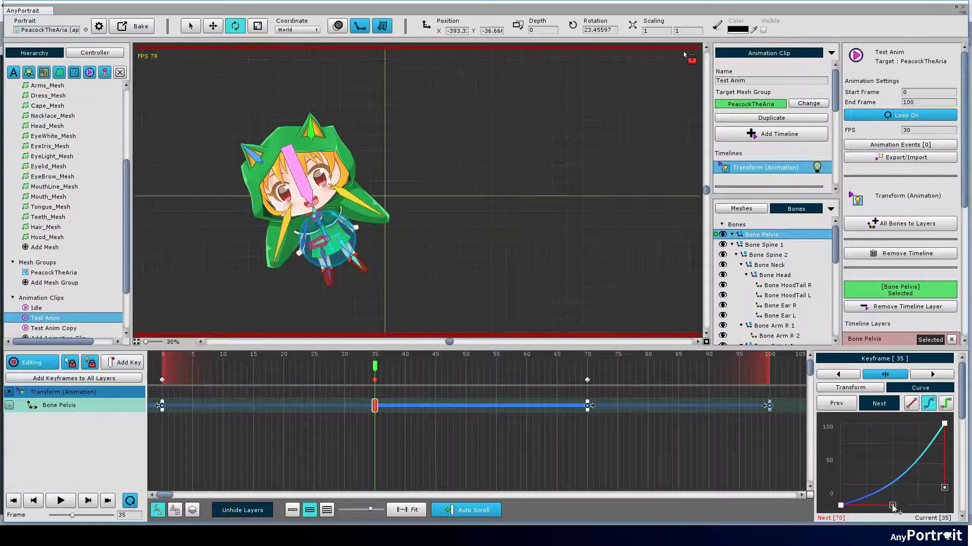
{"action": "left_click_drag", "start_coordinate": [873, 484], "coordinate": [940, 508]}
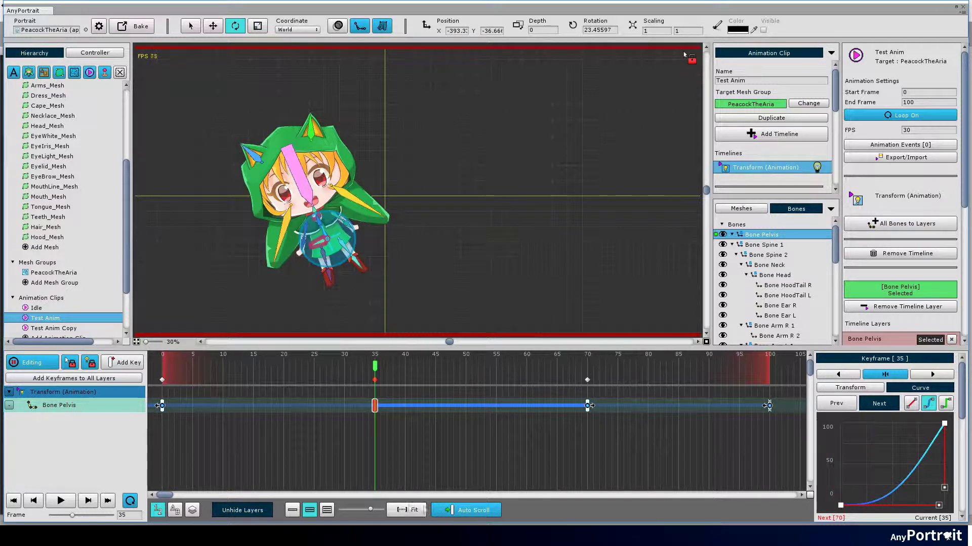
{"action": "left_click", "coordinate": [61, 501]}
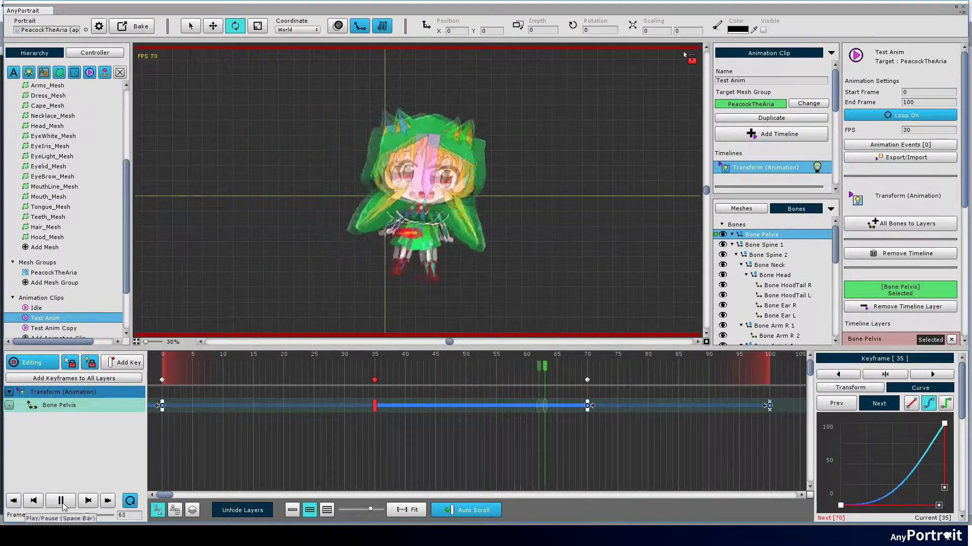
{"action": "left_click", "coordinate": [62, 502]}
{"action": "mouse_move", "coordinate": [577, 365]}
{"action": "left_mouse_down"}
{"action": "mouse_move", "coordinate": [400, 368]}
{"action": "mouse_move", "coordinate": [428, 381]}
{"action": "mouse_move", "coordinate": [588, 381]}
{"action": "left_mouse_up"}
- Reshape the smooth curve after frame 35 to start fast and end slowly, play the clip, and return to frame 35
{"action": "left_click_drag", "start_coordinate": [940, 507], "coordinate": [844, 457]}
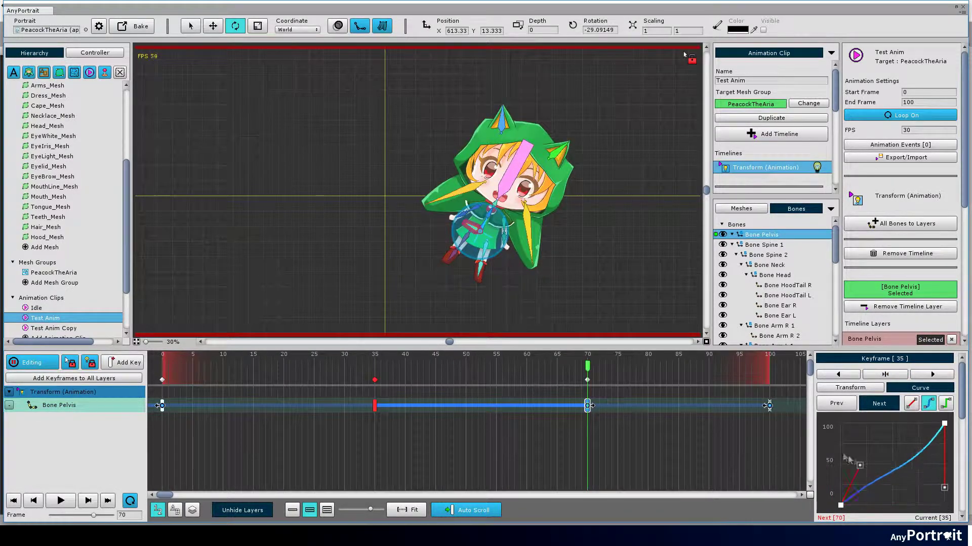
{"action": "left_click_drag", "start_coordinate": [944, 487], "coordinate": [851, 423]}
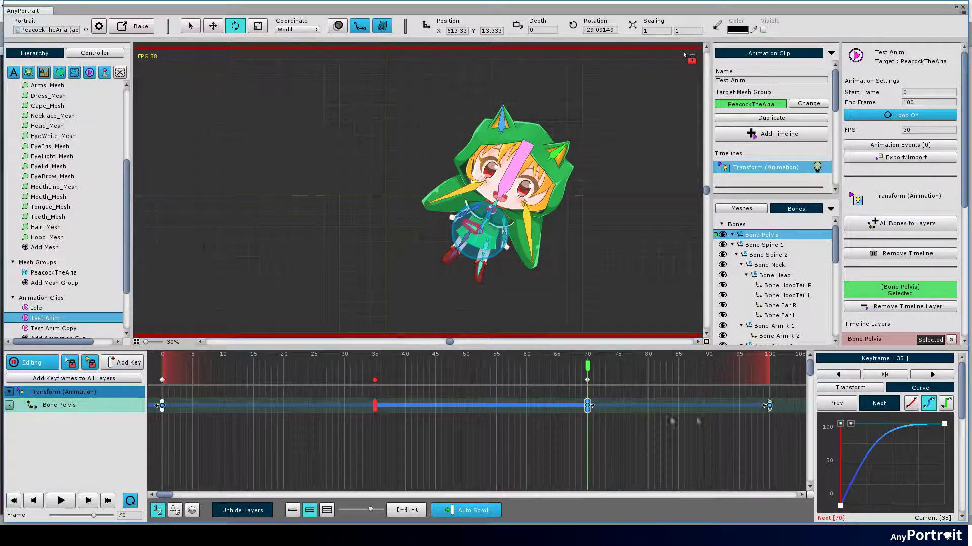
{"action": "left_click_drag", "start_coordinate": [589, 378], "coordinate": [375, 381]}
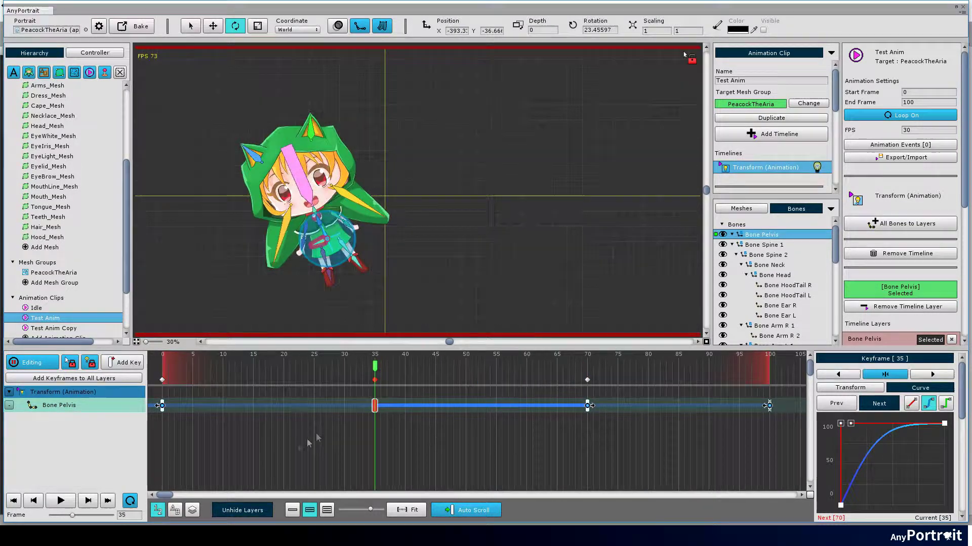
{"action": "left_click", "coordinate": [61, 501]}
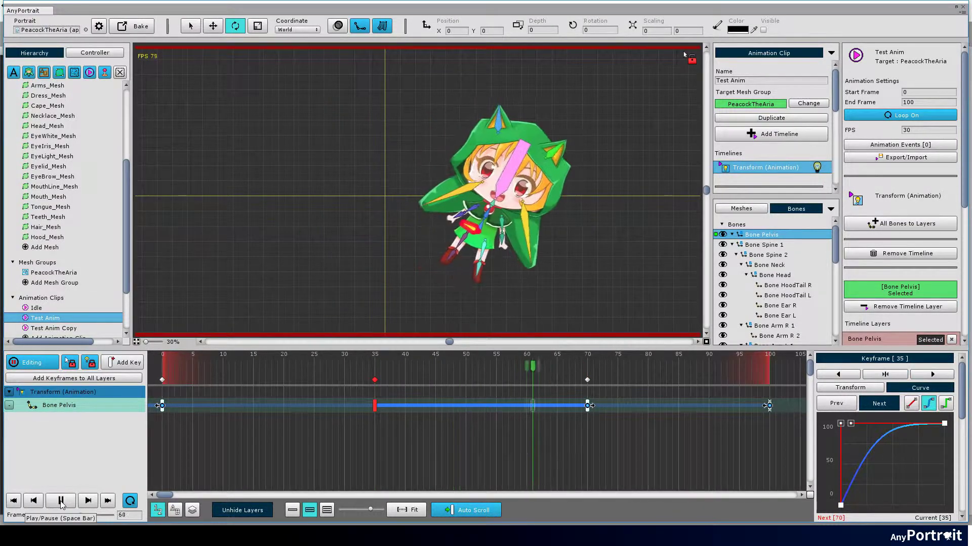
{"action": "left_click_drag", "start_coordinate": [574, 364], "coordinate": [379, 381]}
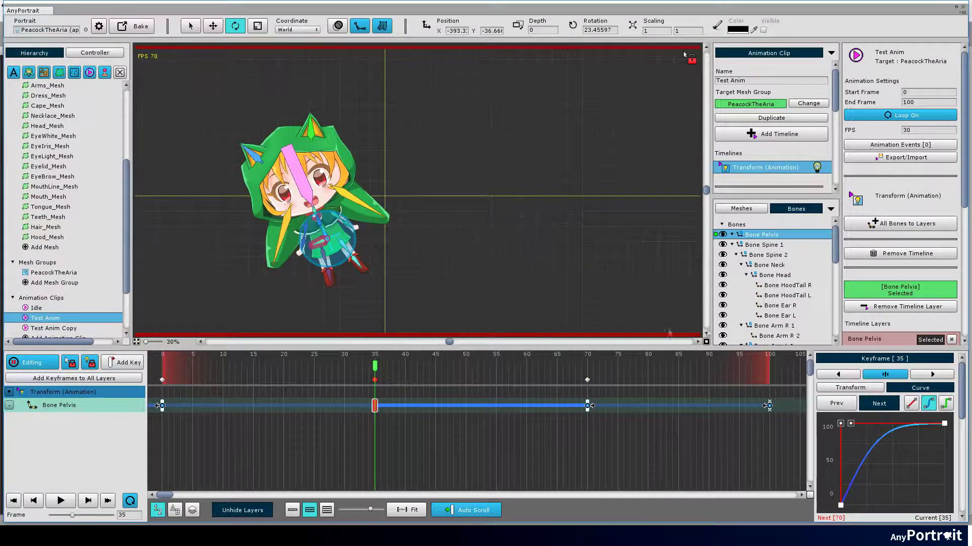
- Make the curve from frame 35 to frame 70 constant (stepped) and play the clip to check it
{"action": "left_click", "coordinate": [944, 404]}
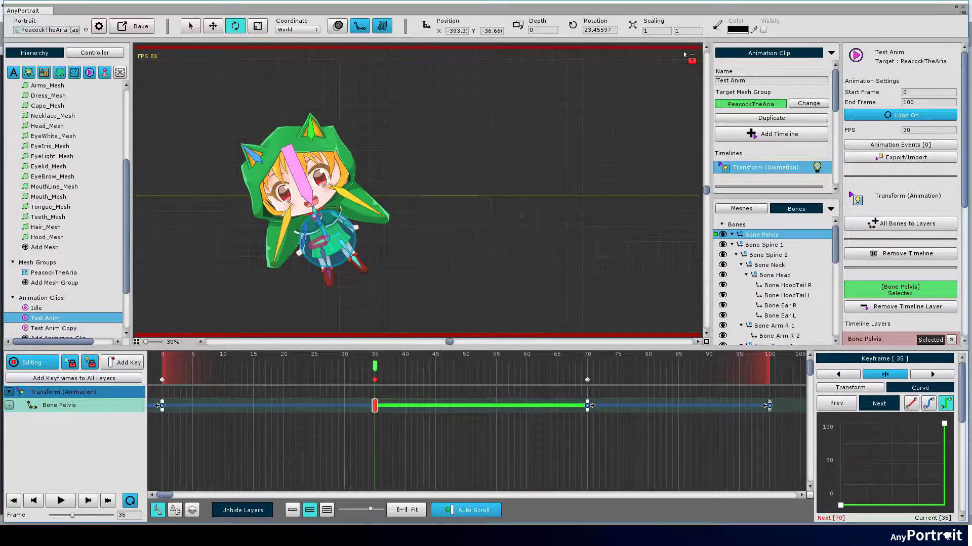
{"action": "left_click", "coordinate": [62, 501]}
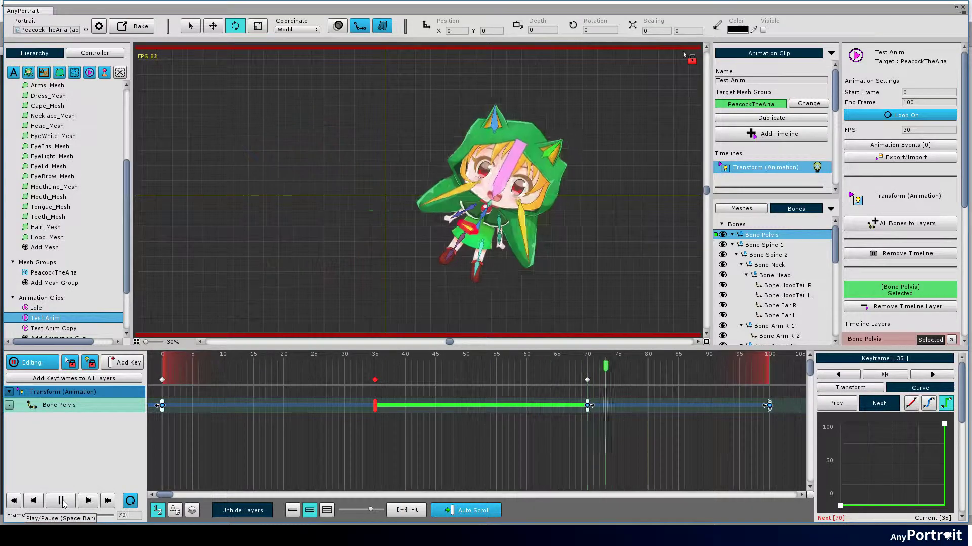